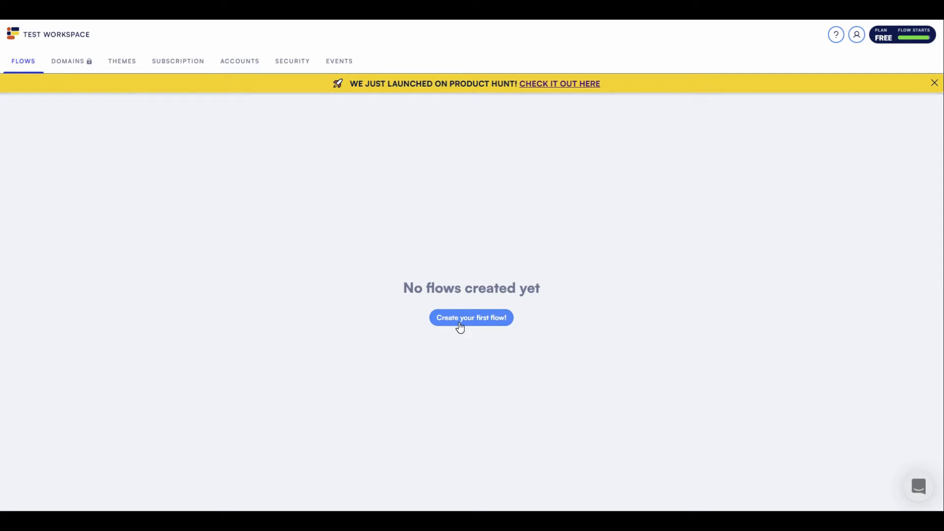
- Start the test workspace's first flow from the empty Flows tab
click(460, 327)
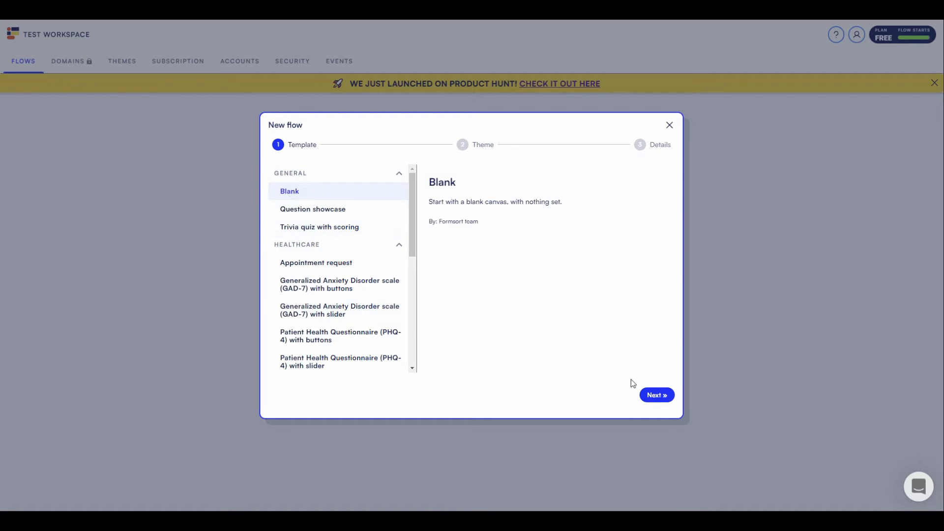
- Create a Blank-template flow with the Light theme, keeping the default name New Flow 2022-10-13
click(654, 396)
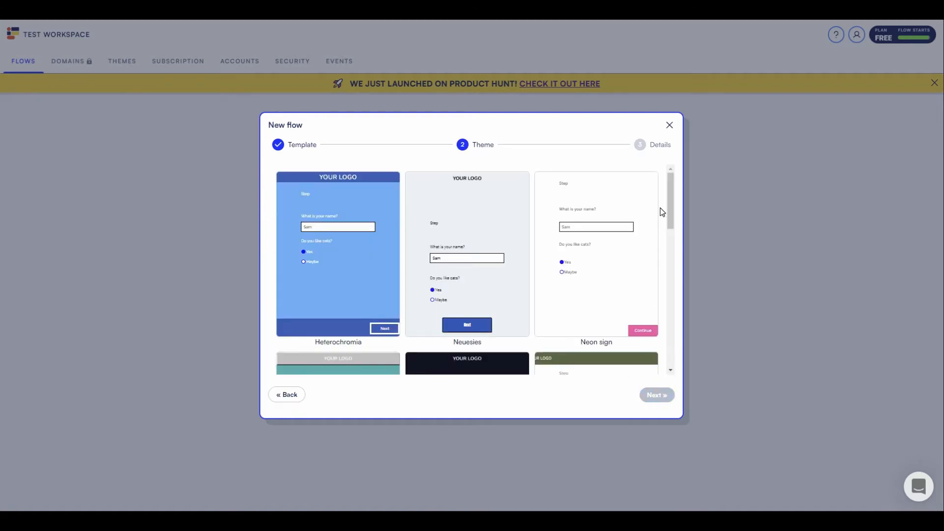
drag(670, 202, 669, 291)
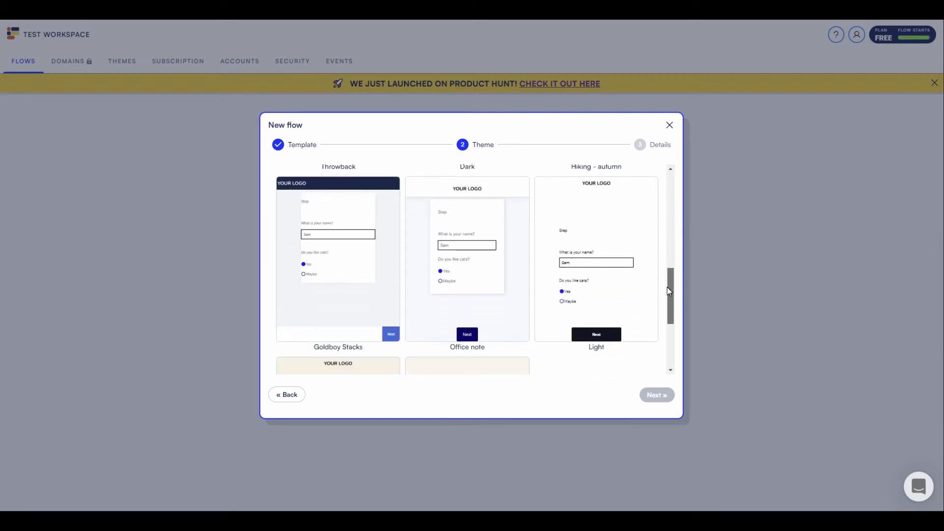
click(590, 234)
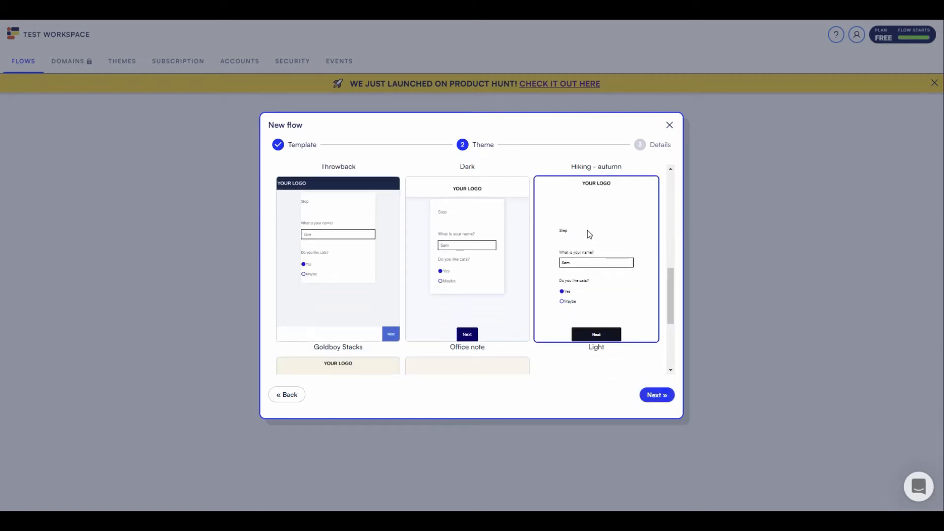
click(658, 395)
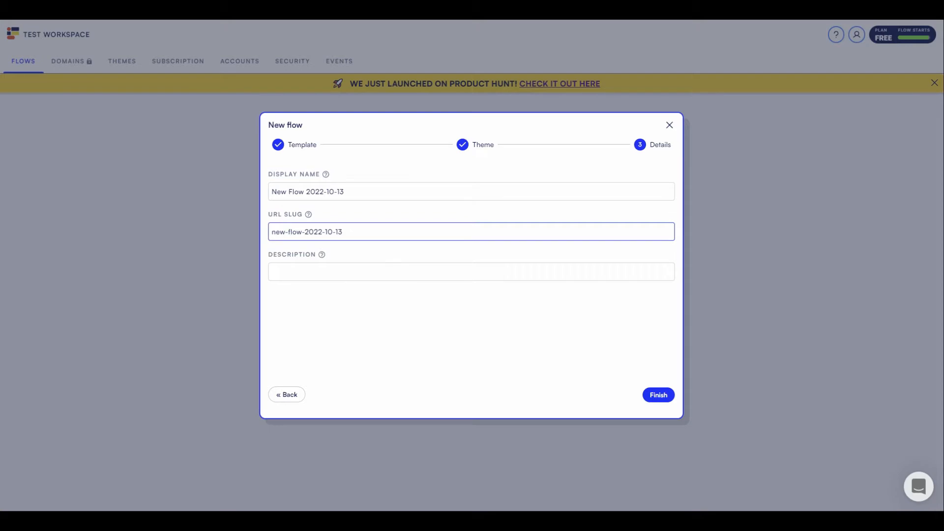
mouse_move(310, 218)
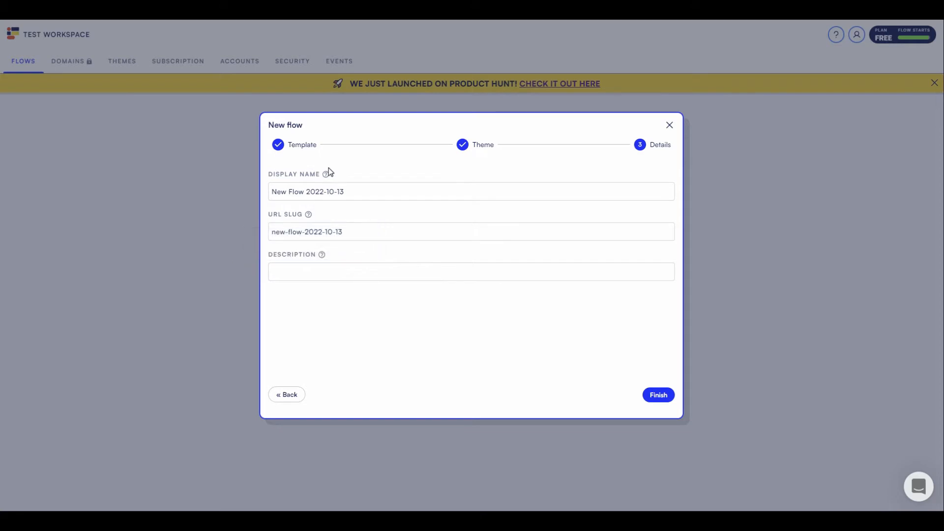
mouse_move(327, 176)
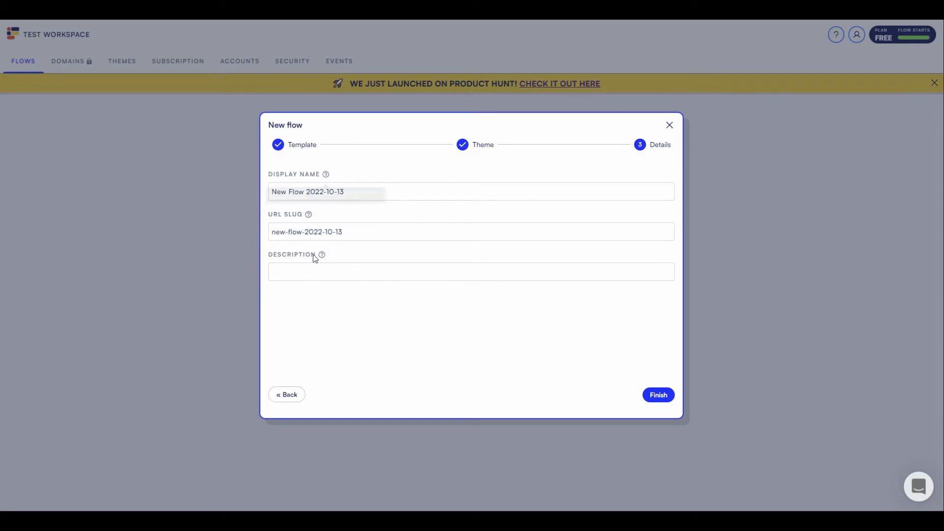
mouse_move(325, 260)
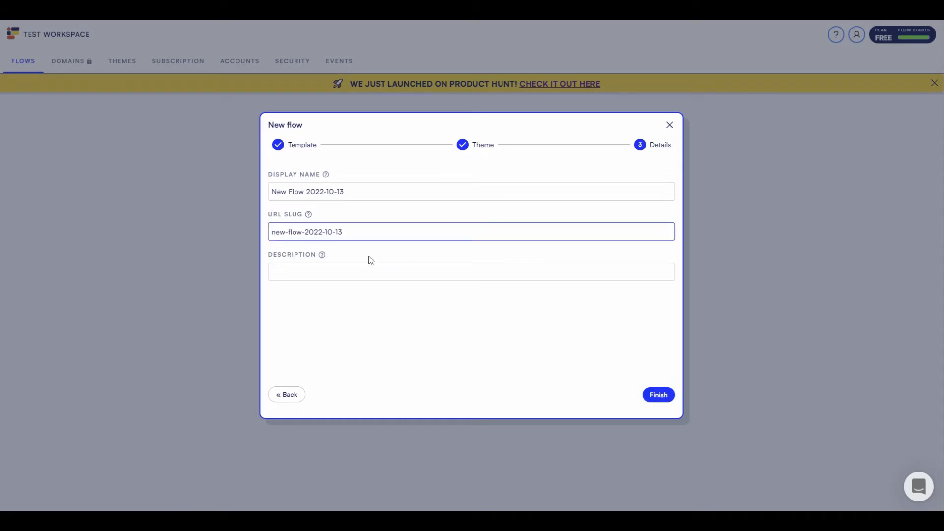
click(656, 396)
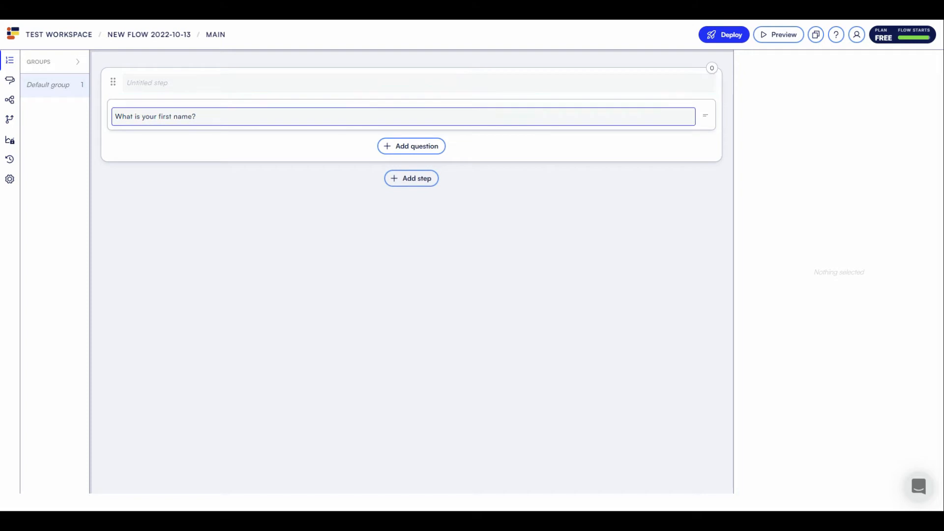
- Add a Text question labelled 'What is your slogan?' below the first-name question
click(279, 118)
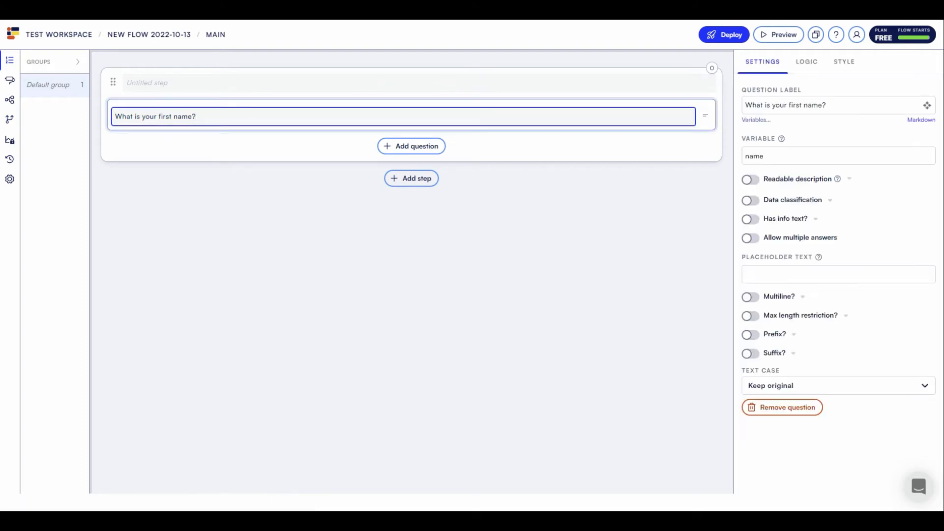
click(407, 148)
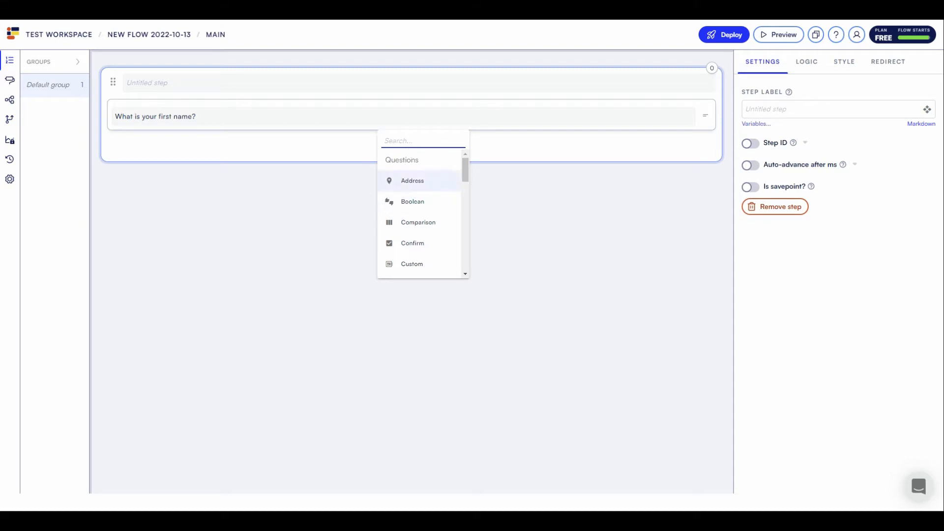
text(text)
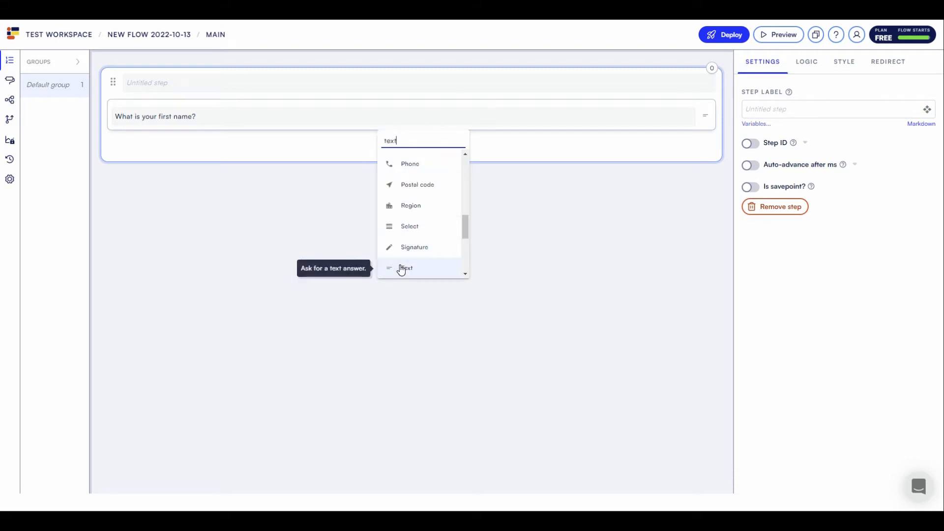
click(402, 269)
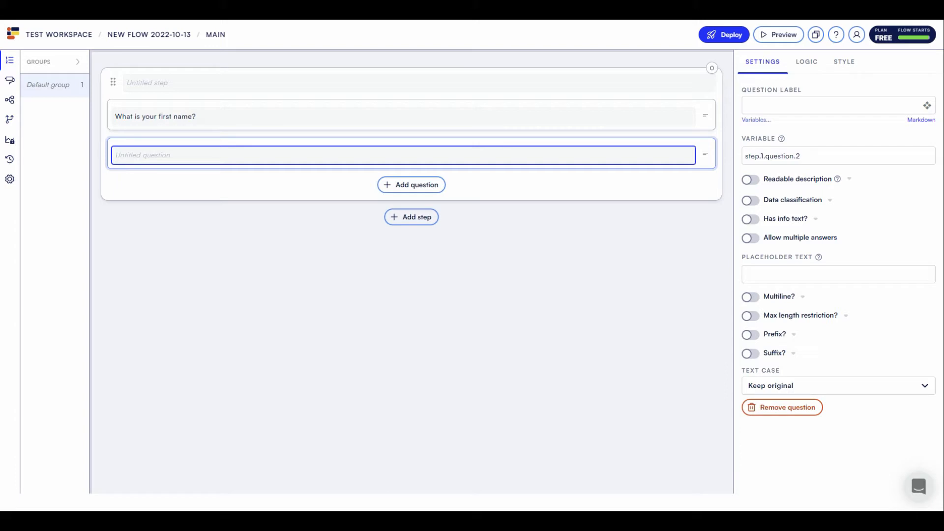
text(What is your slo)
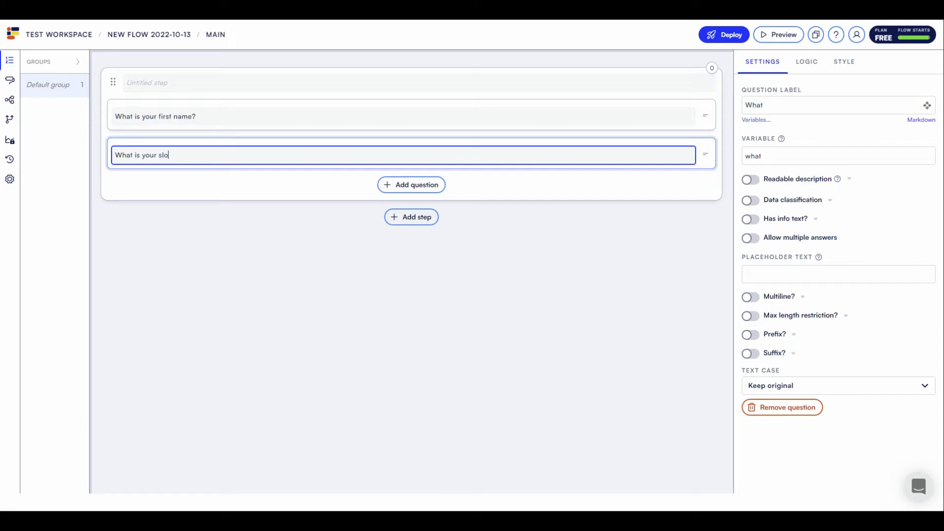
text(gan?)
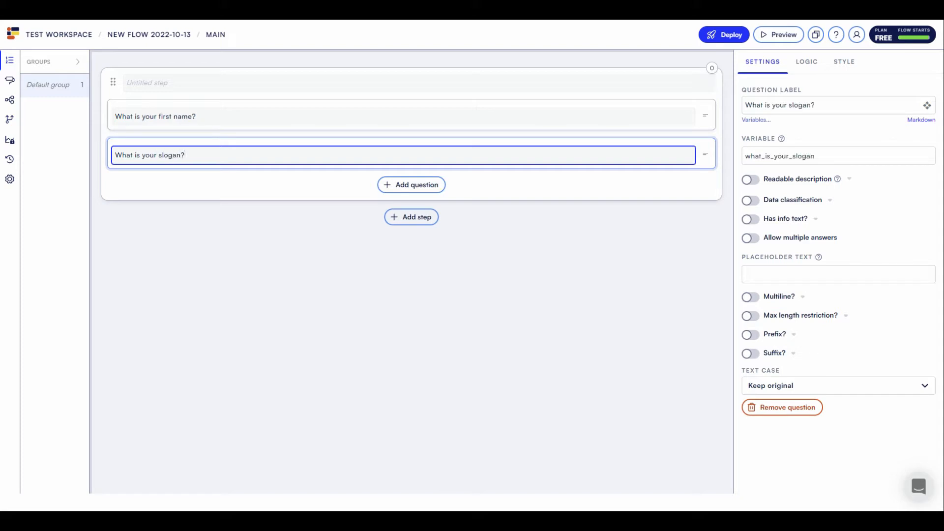
click(433, 188)
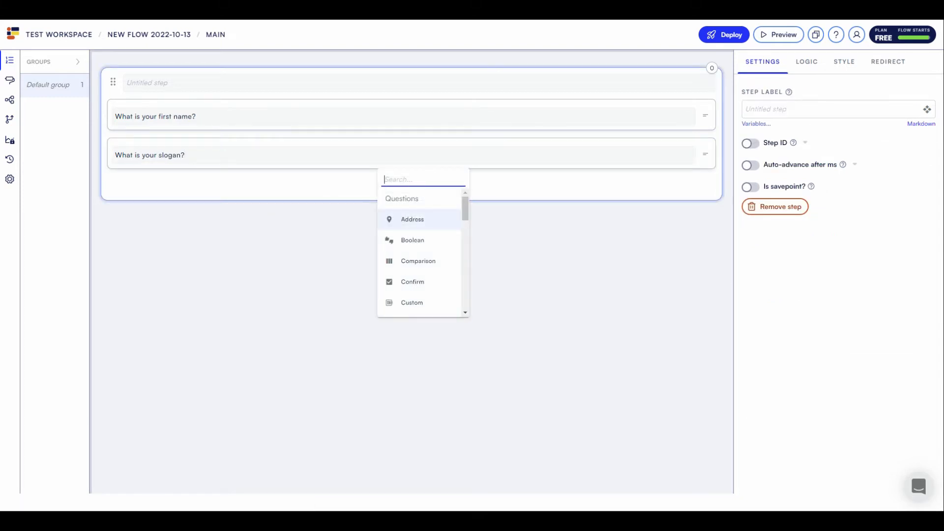
- Add a third Text question labelled 'Share a quick bio' under the slogan question
text(text)
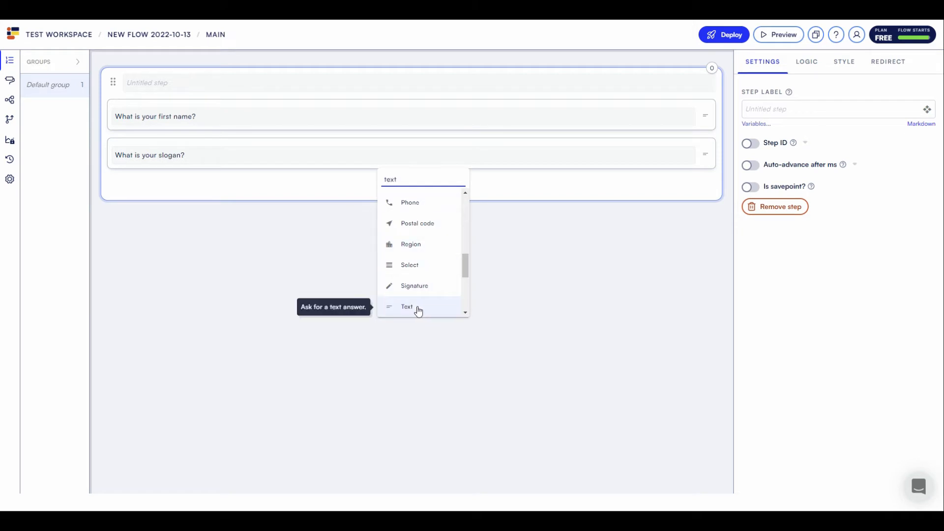
click(417, 310)
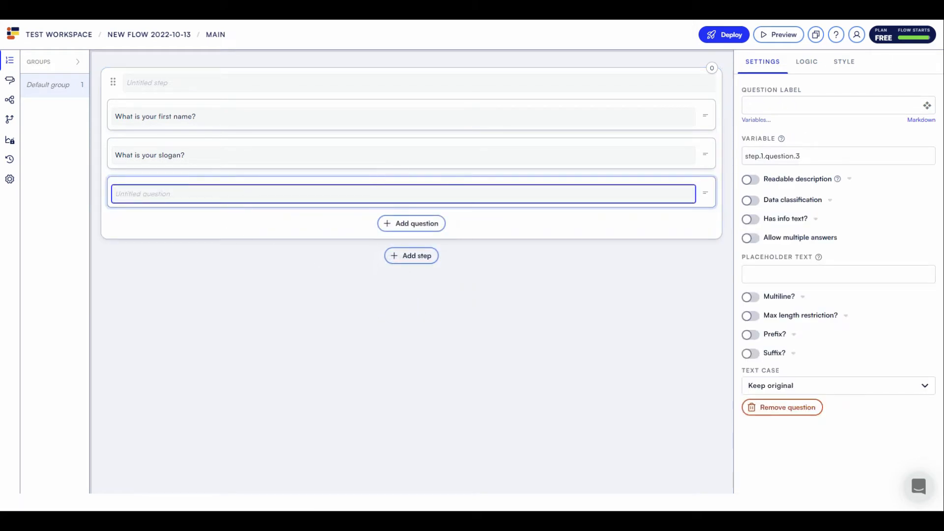
text(What i)
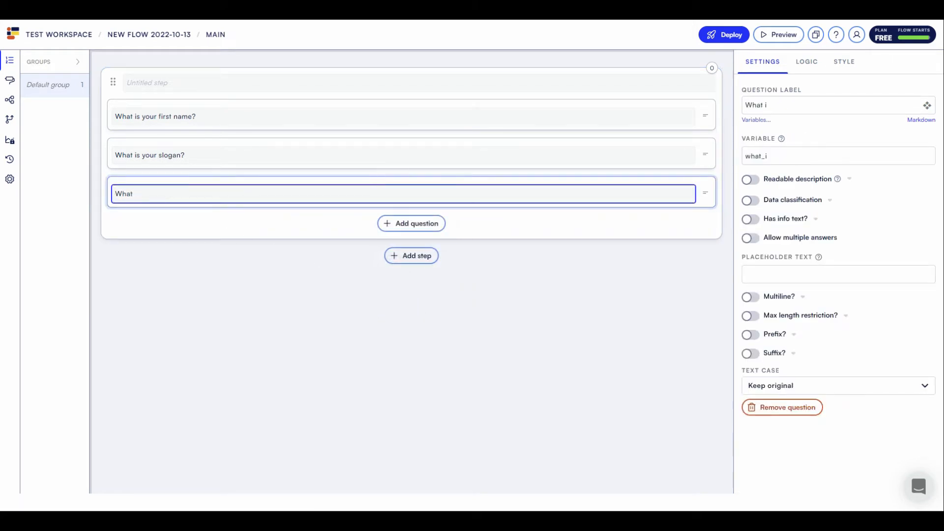
key(BackSpace)
key(BackSpace)
key(BackSpace)
key(BackSpace)
text(Share o)
key(BackSpace)
text(a quick bio)
click(197, 116)
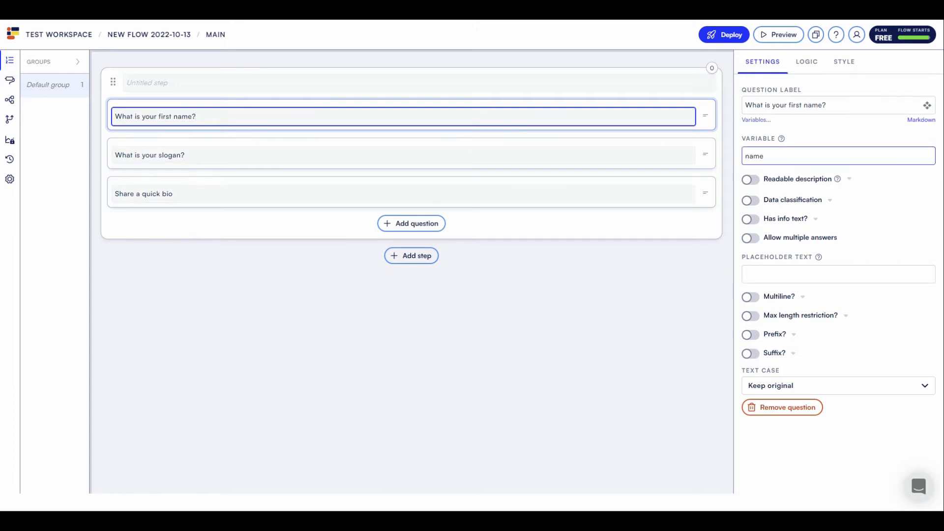
mouse_move(782, 140)
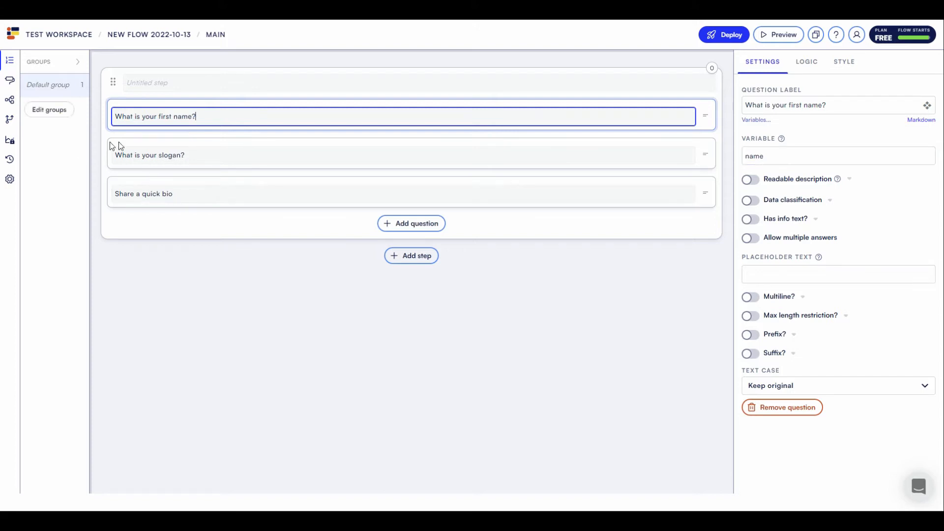
- Shorten the slogan question's variable to slogan, keeping the third question's full label
click(156, 155)
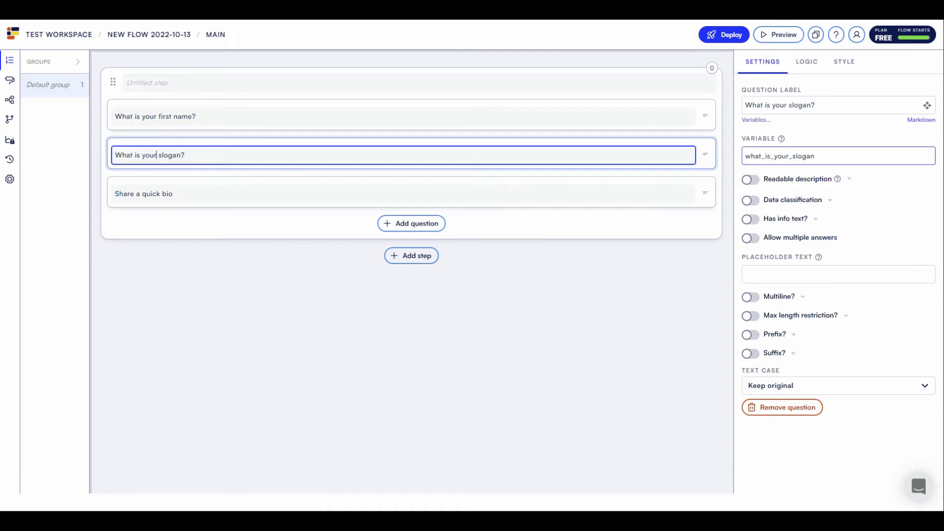
drag(792, 156, 707, 157)
key(BackSpace)
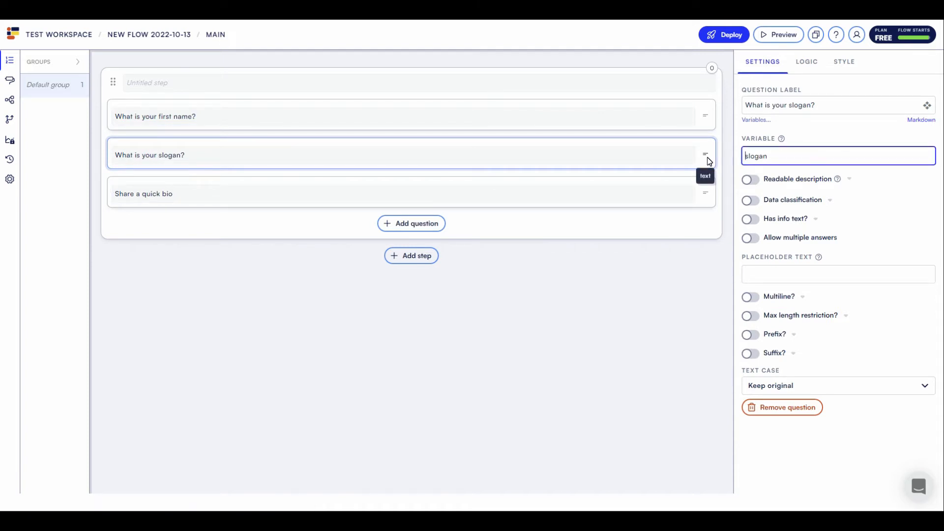
click(188, 196)
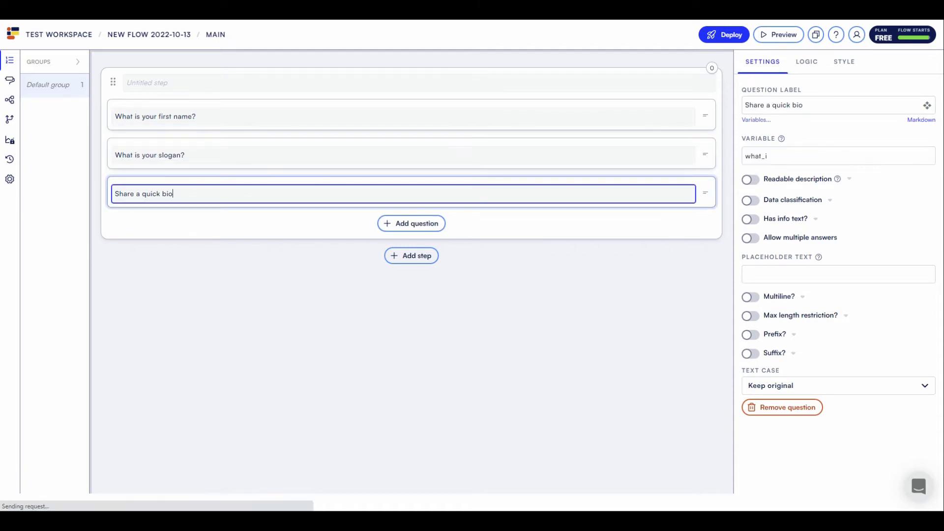
drag(162, 194, 95, 190)
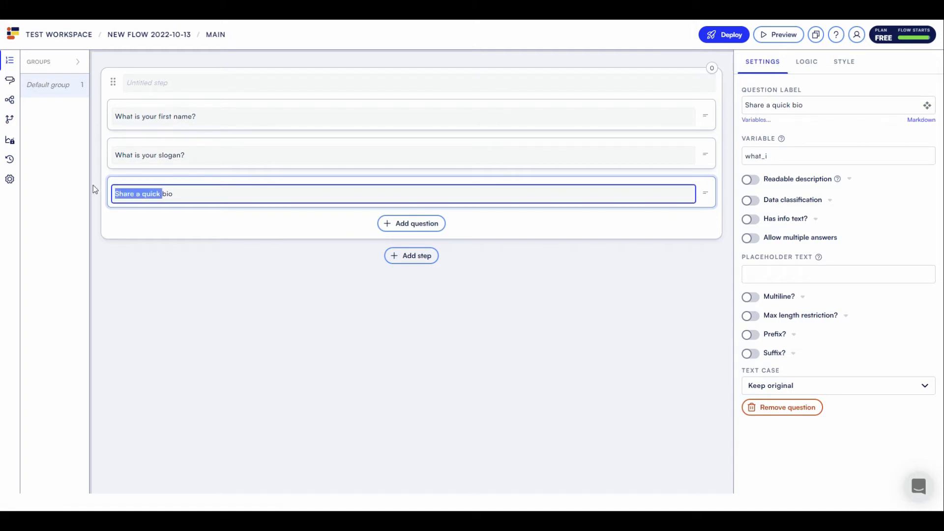
key(BackSpace)
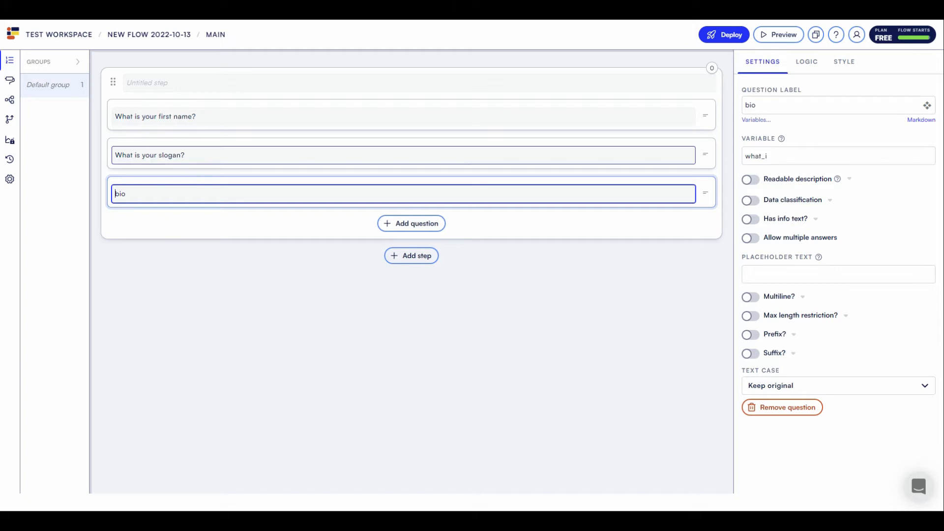
click(197, 155)
click(127, 194)
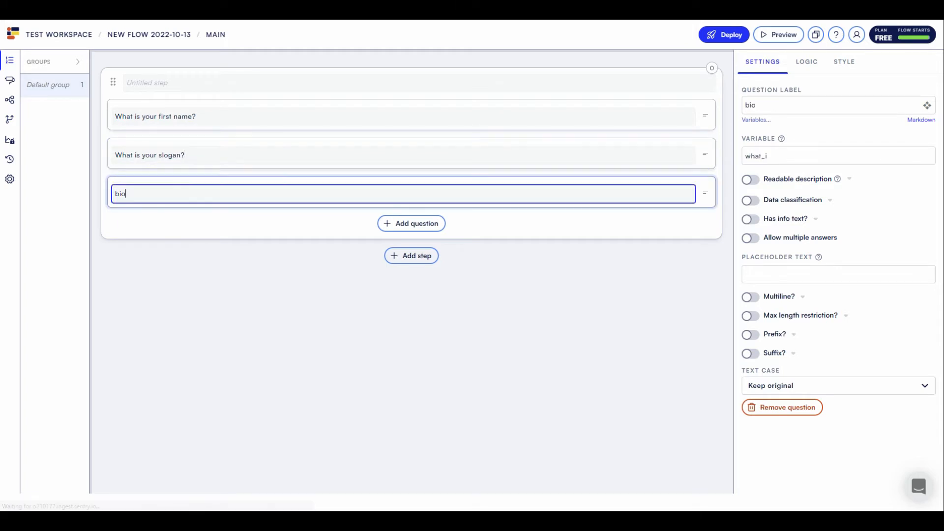
key(ctrl+z)
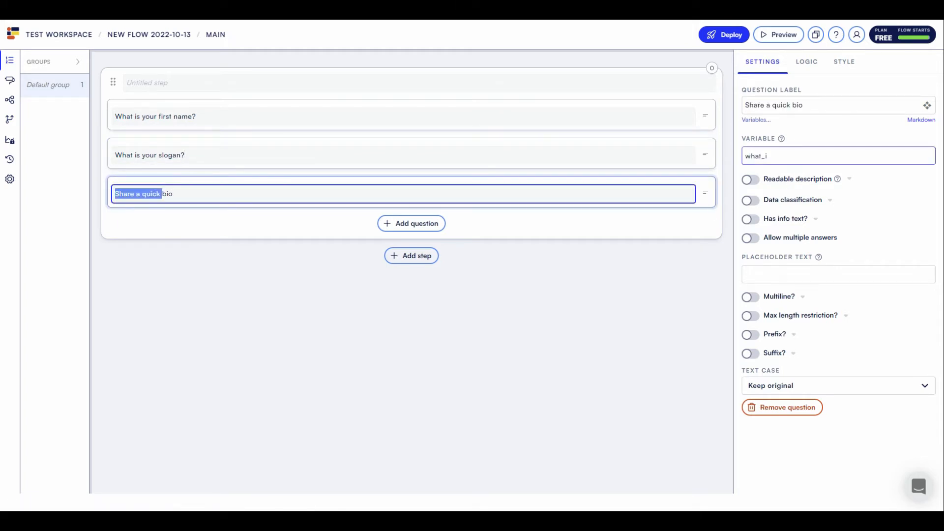
- Set the third question's answer variable to bio
click(792, 157)
key(ctrl+a)
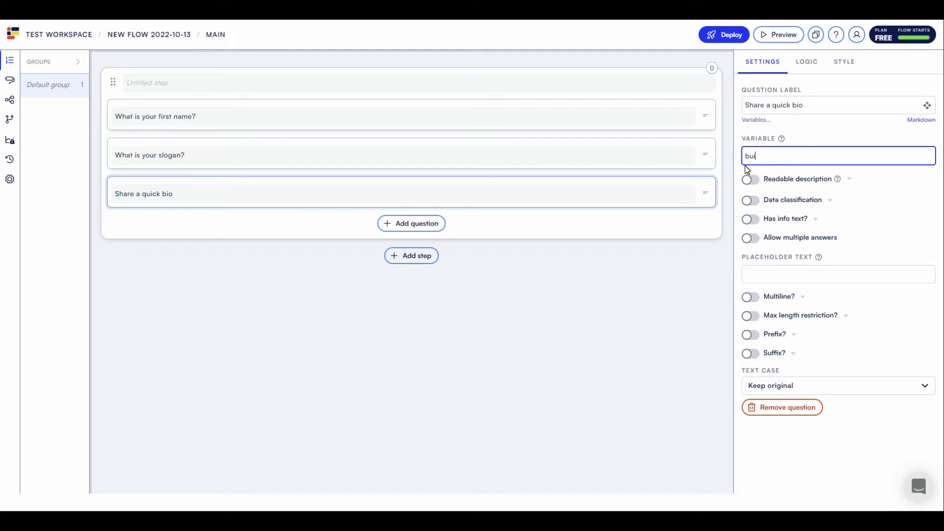
key(BackSpace)
key(BackSpace)
text(io)
click(274, 190)
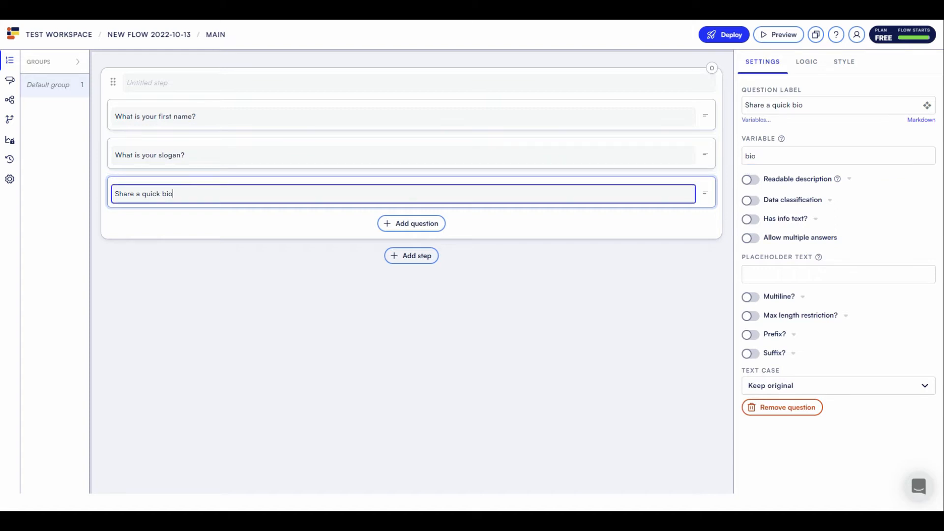
- Check that the three questions use the variables name, slogan and bio
click(231, 155)
click(222, 117)
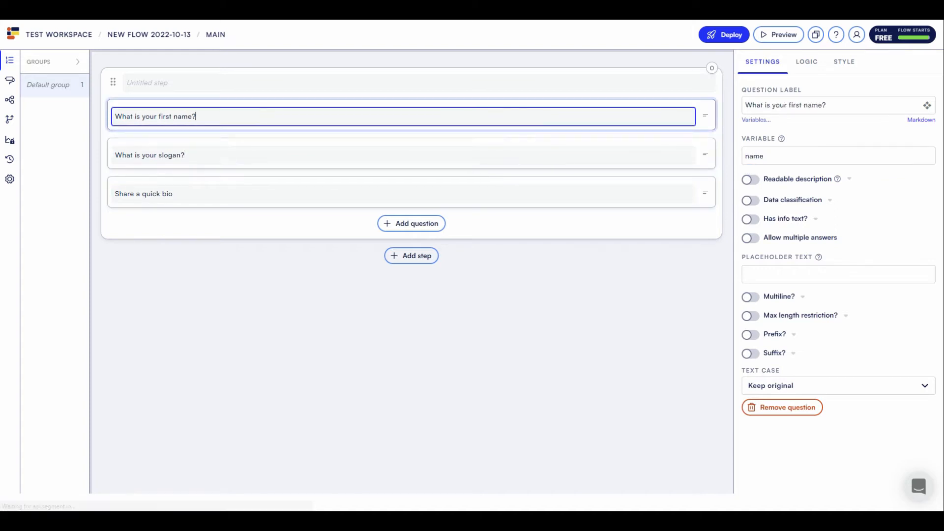
click(229, 155)
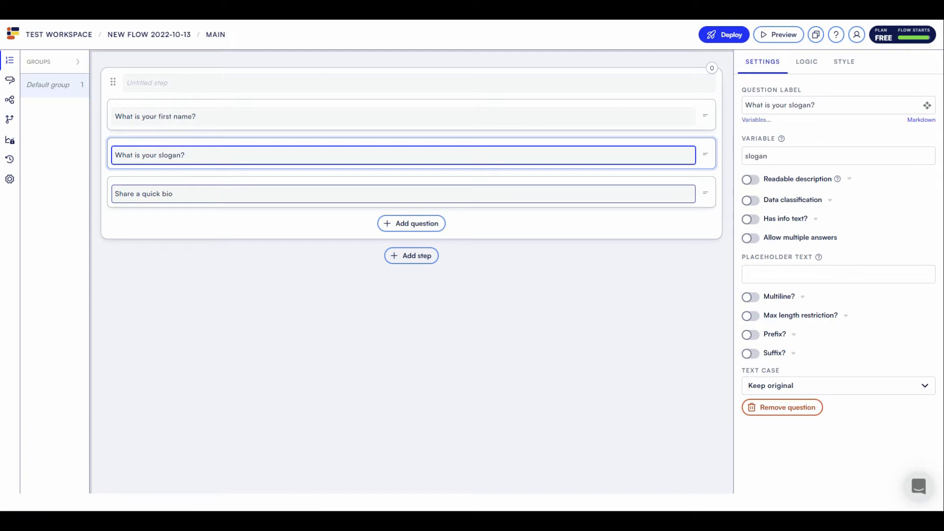
click(232, 194)
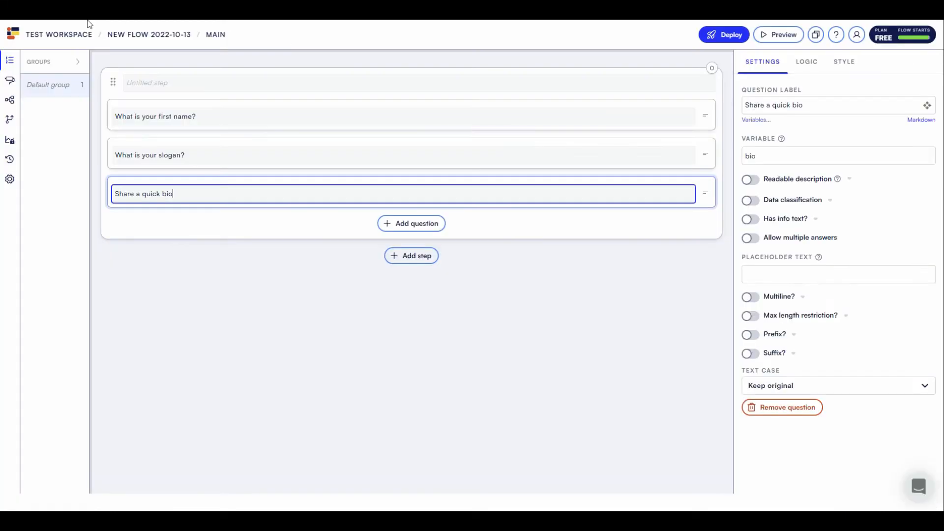
click(382, 353)
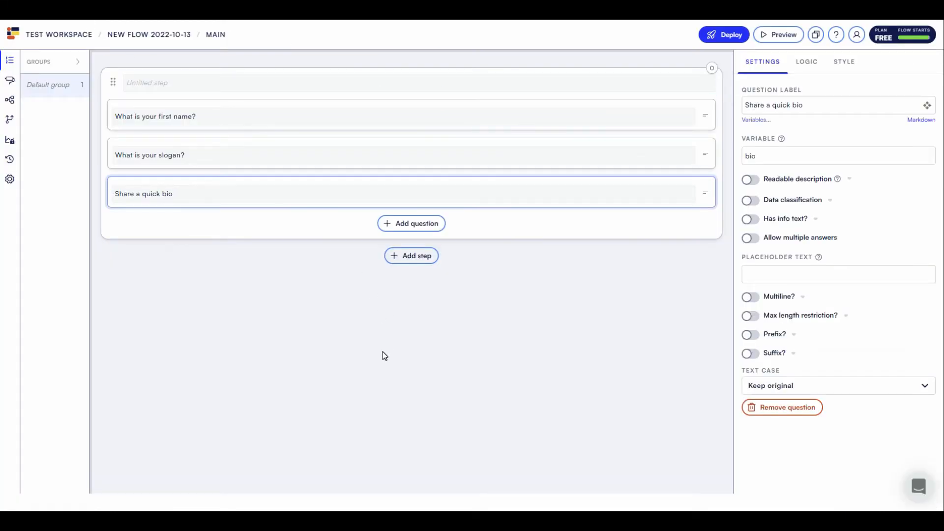
click(206, 82)
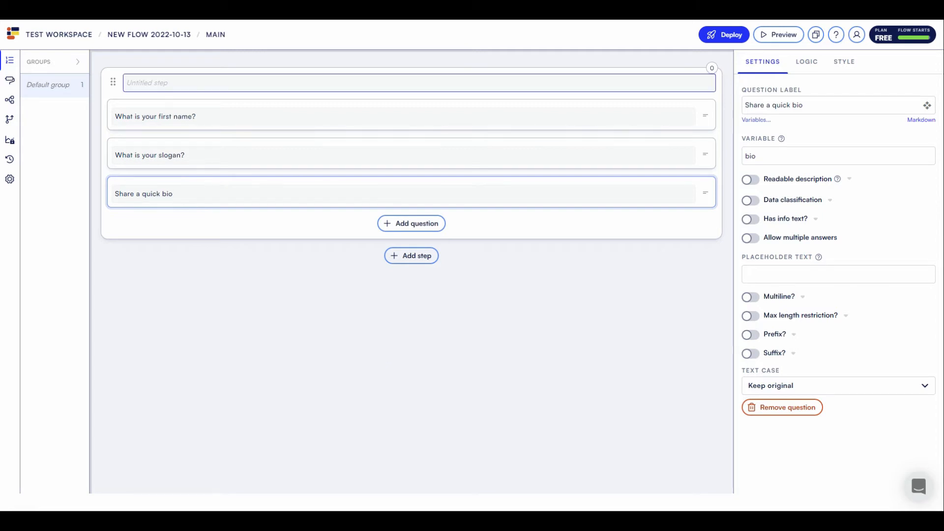
- Enter 'Welcome. Please share a bit about you.' as the step's title
text(Welc)
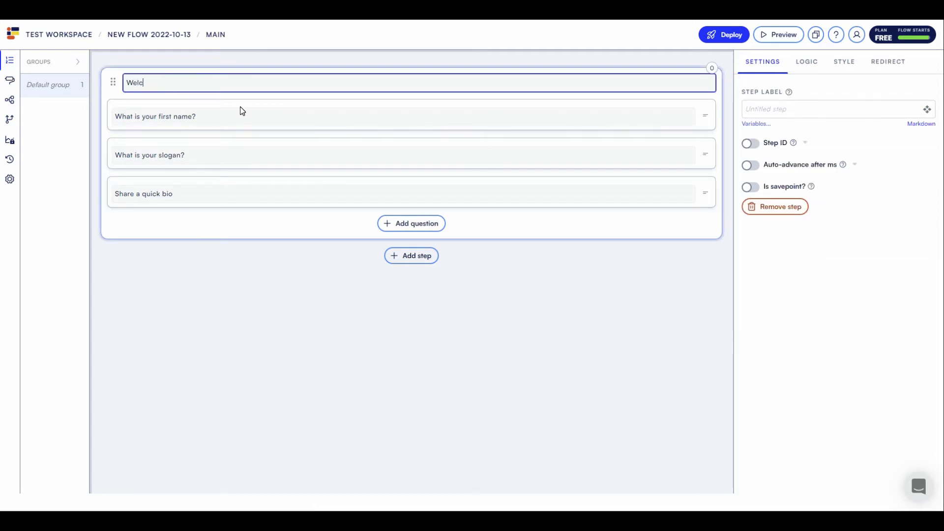
text(ome. )
text(Please shar )
text( a bit a)
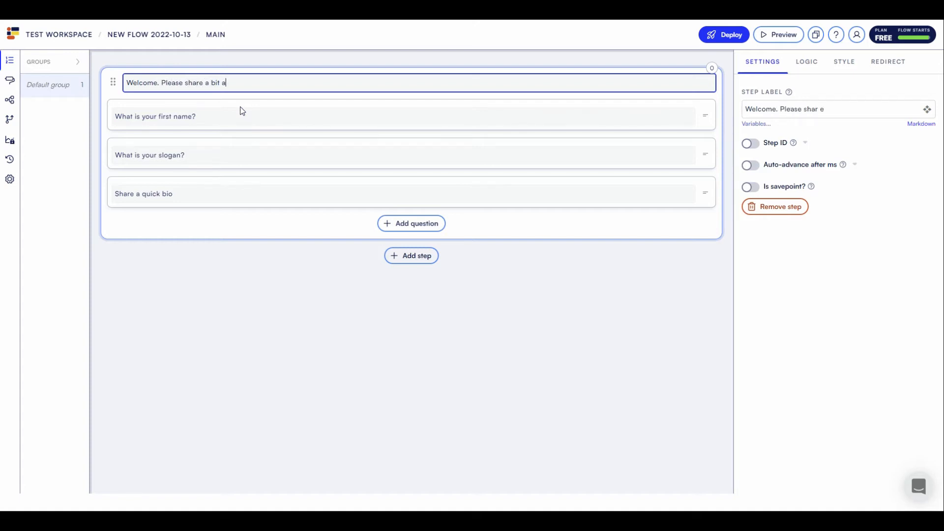
text(bout you.)
click(321, 344)
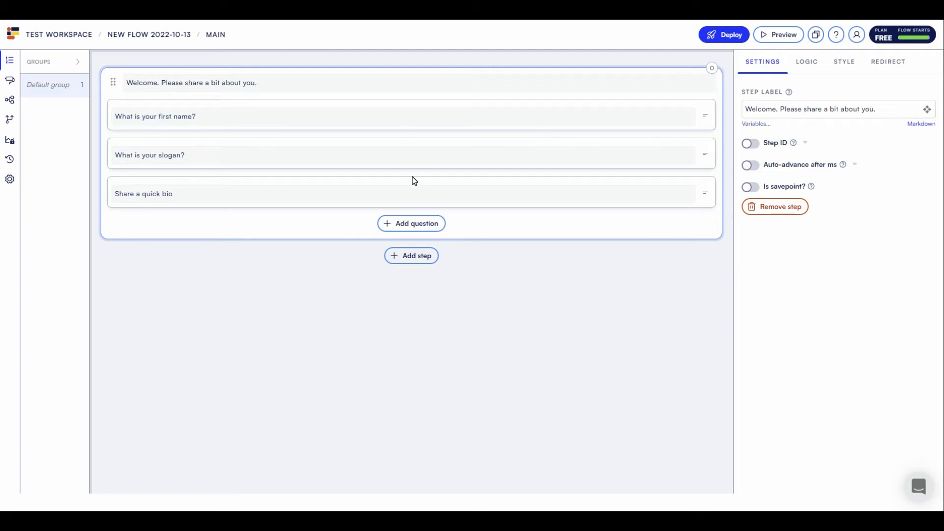
- Preview the flow at the iPad Air viewport size
click(771, 35)
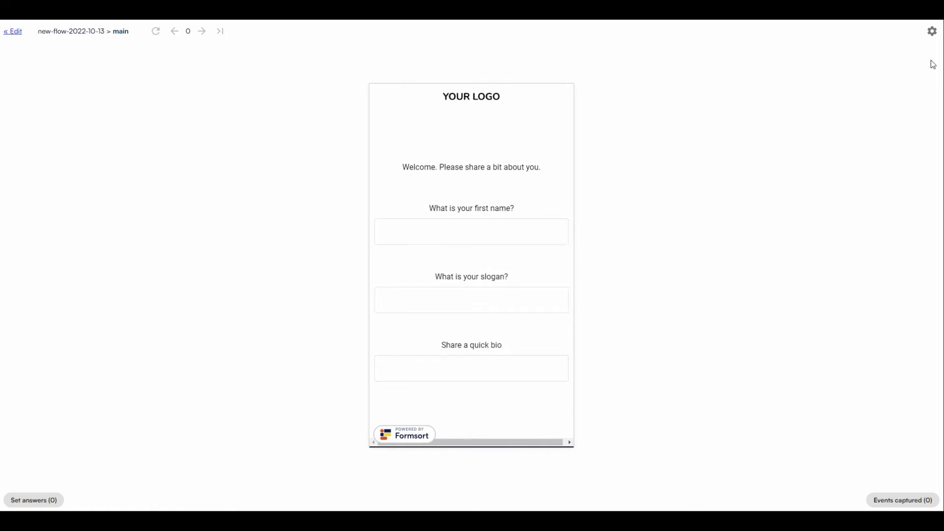
click(932, 32)
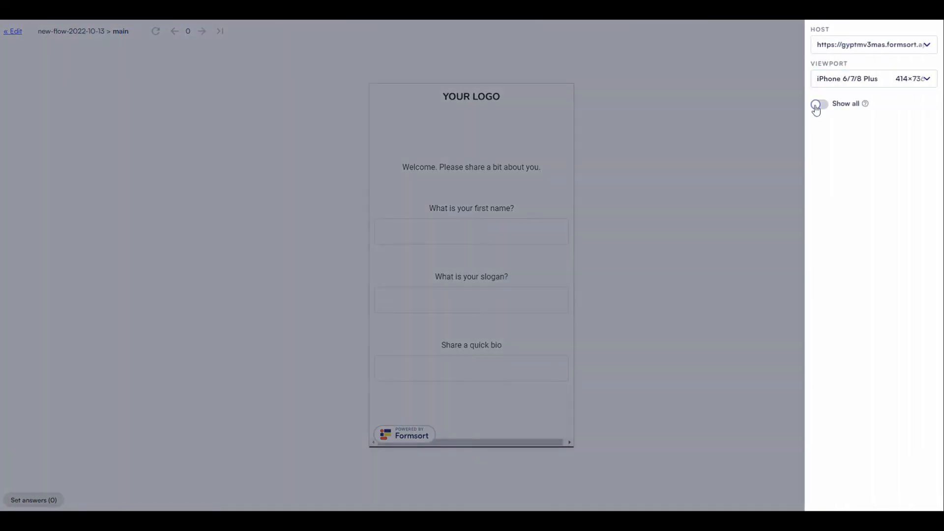
click(835, 82)
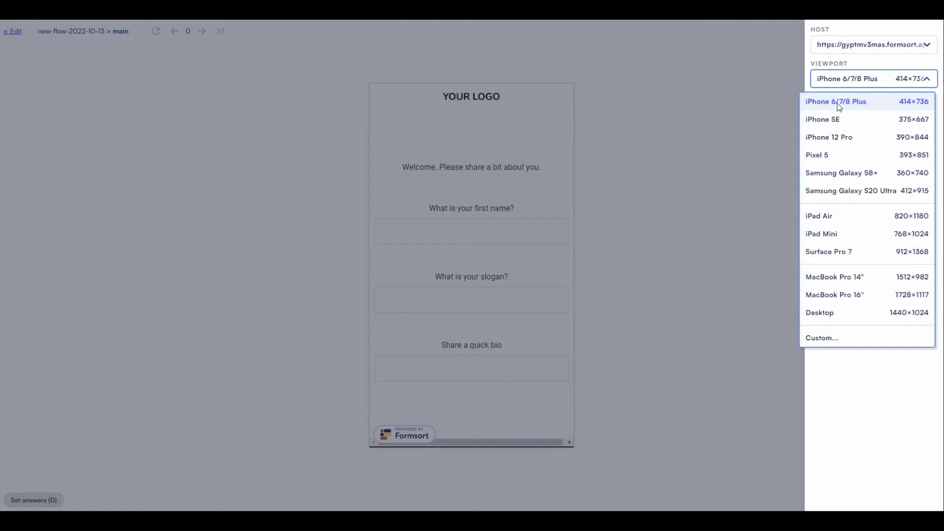
click(818, 220)
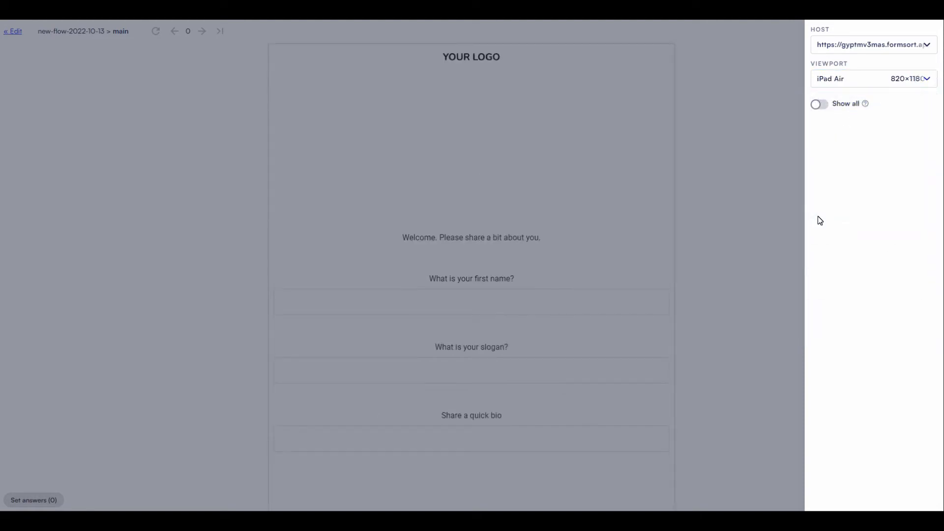
click(737, 180)
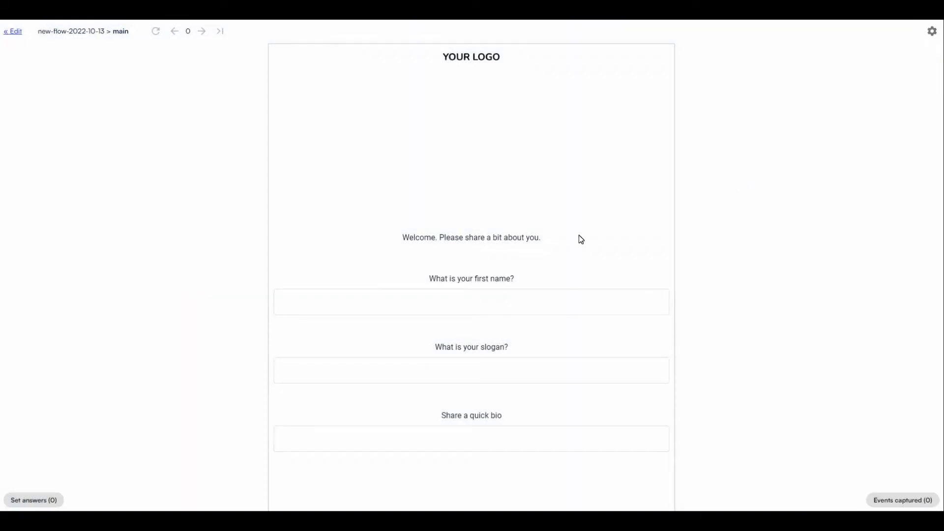
- Switch the preview viewport to Desktop 1440×1024
click(933, 35)
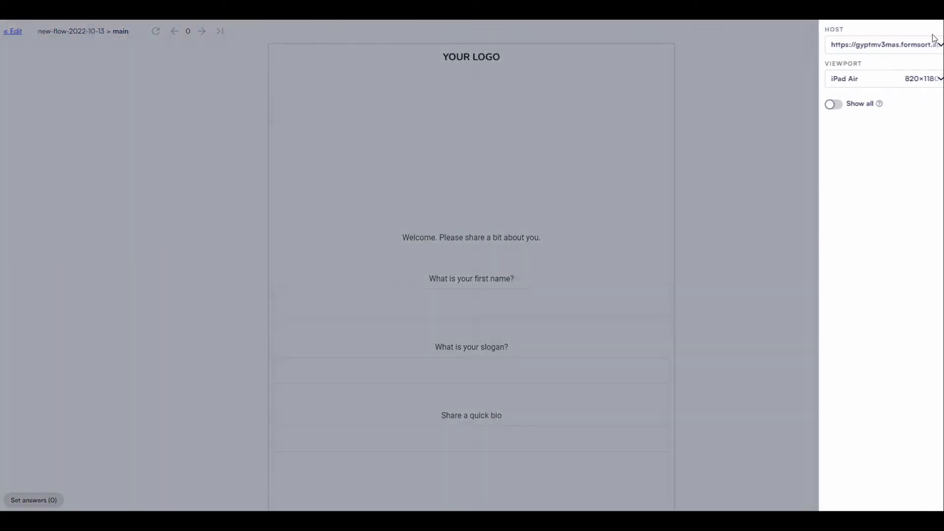
click(847, 78)
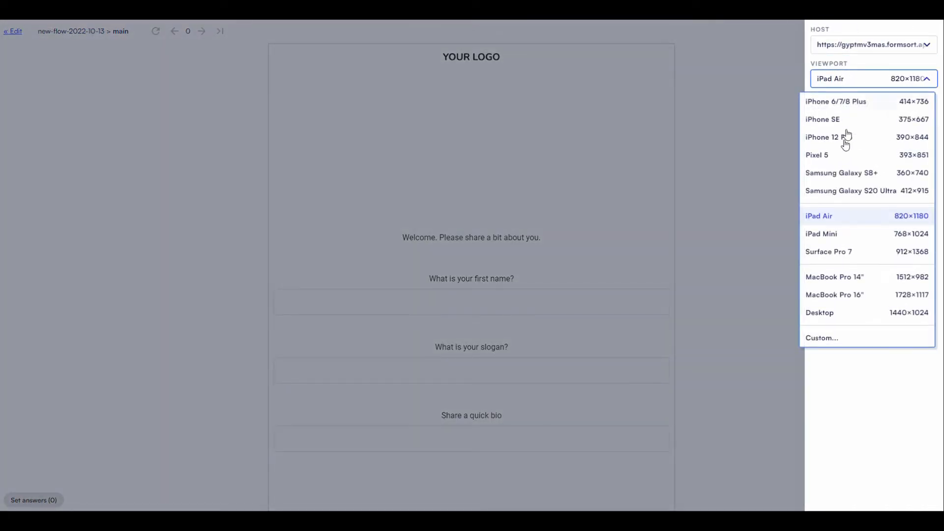
click(818, 312)
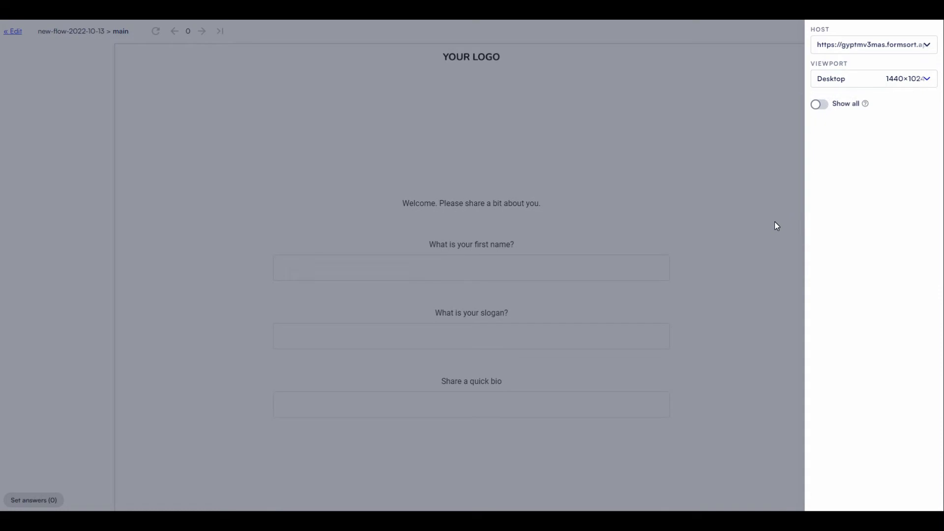
click(774, 221)
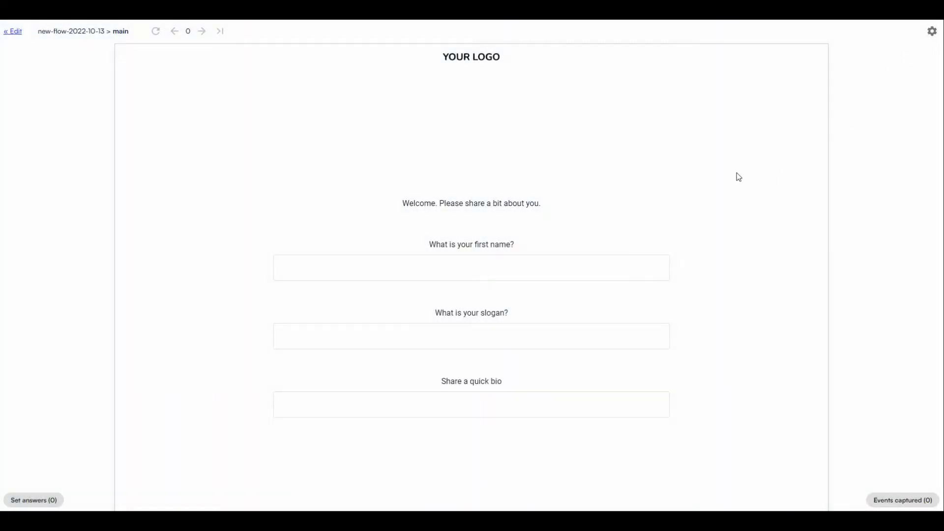
click(931, 31)
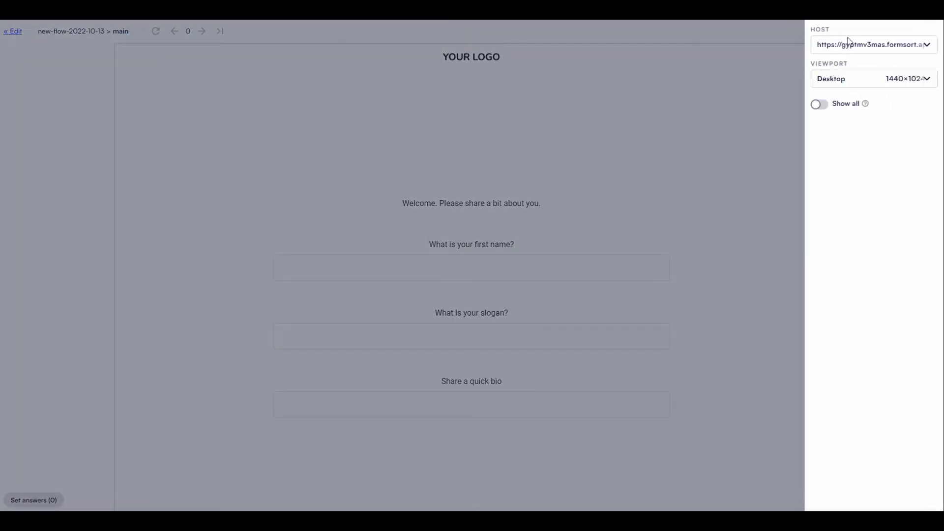
click(709, 78)
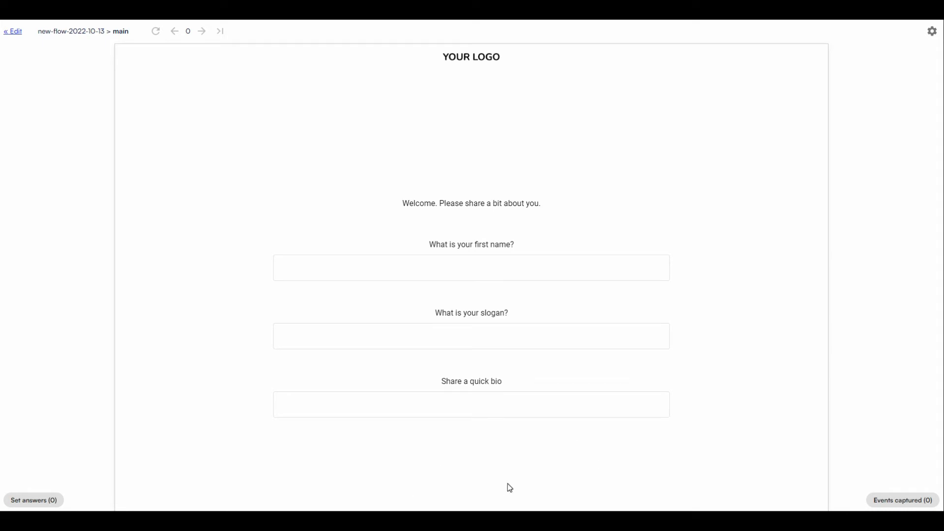
click(928, 30)
click(672, 144)
- Add a Next button item to the welcome step, then remove it again
click(13, 31)
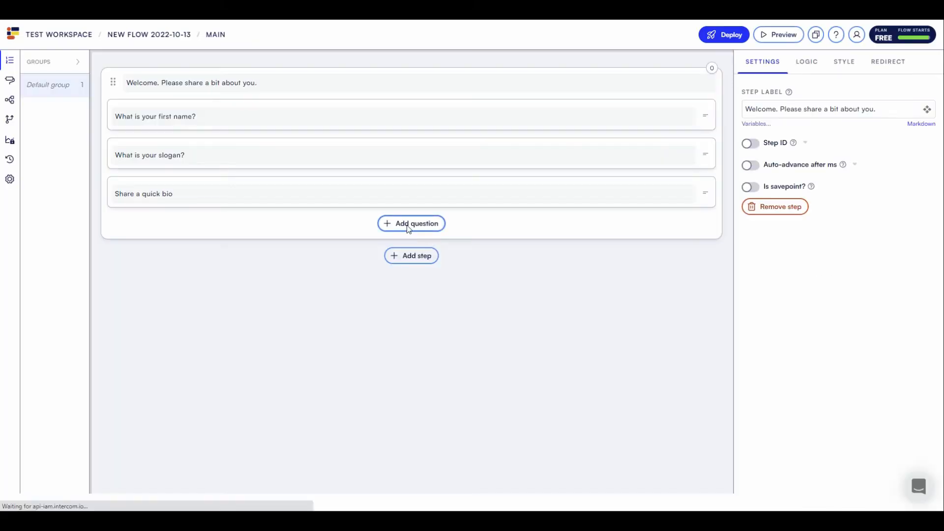
click(409, 227)
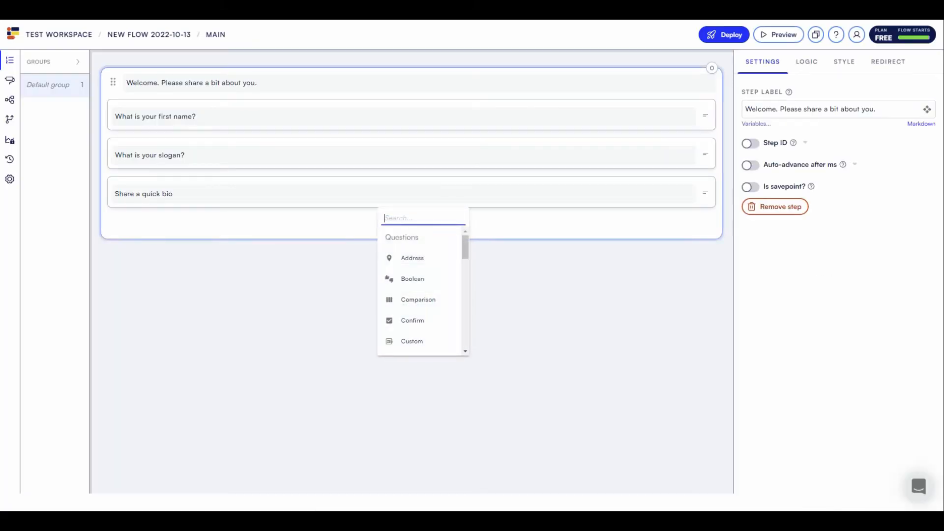
text(butt)
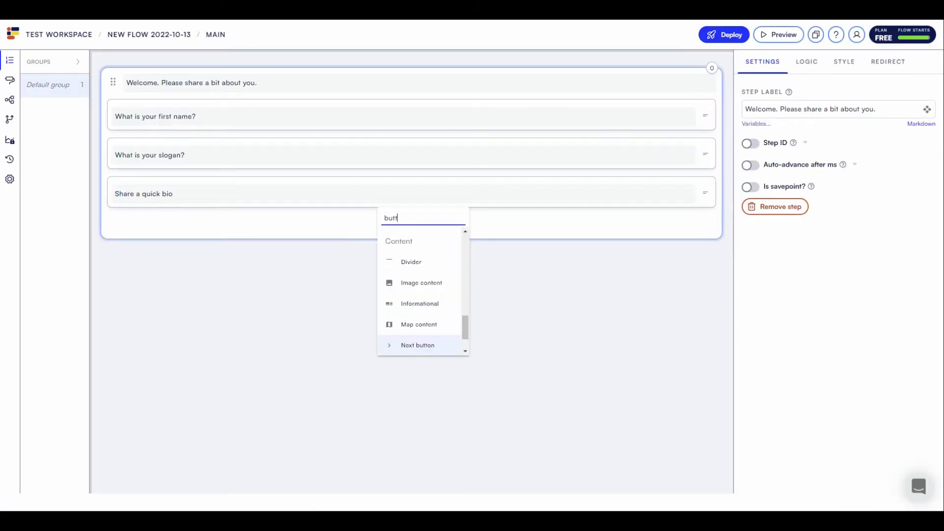
click(422, 349)
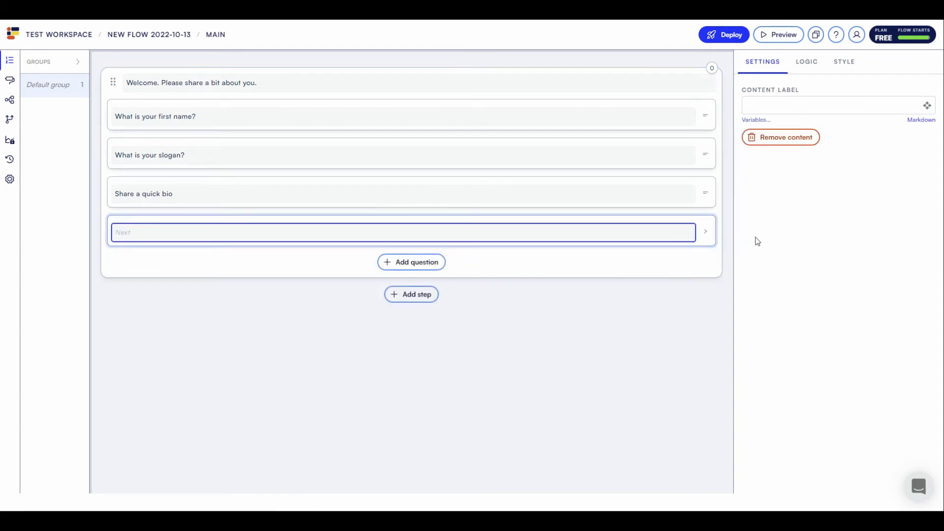
click(706, 232)
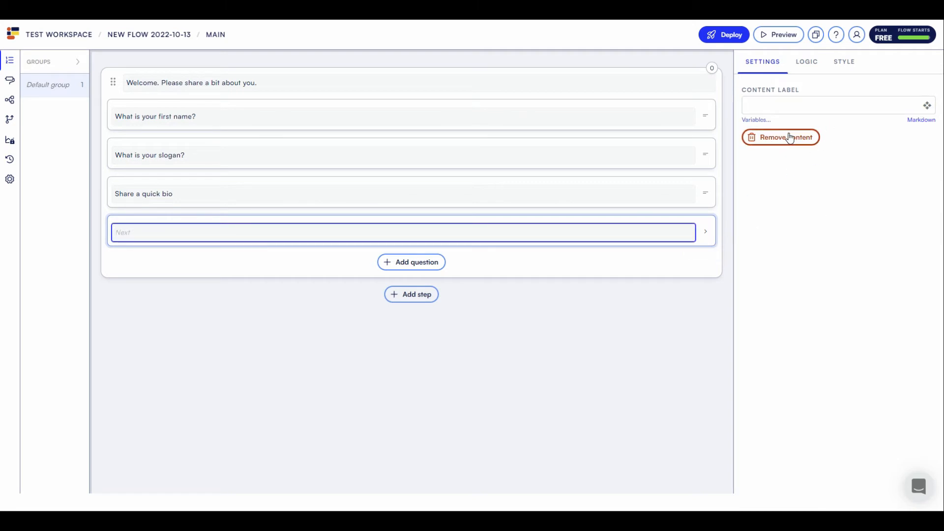
click(807, 137)
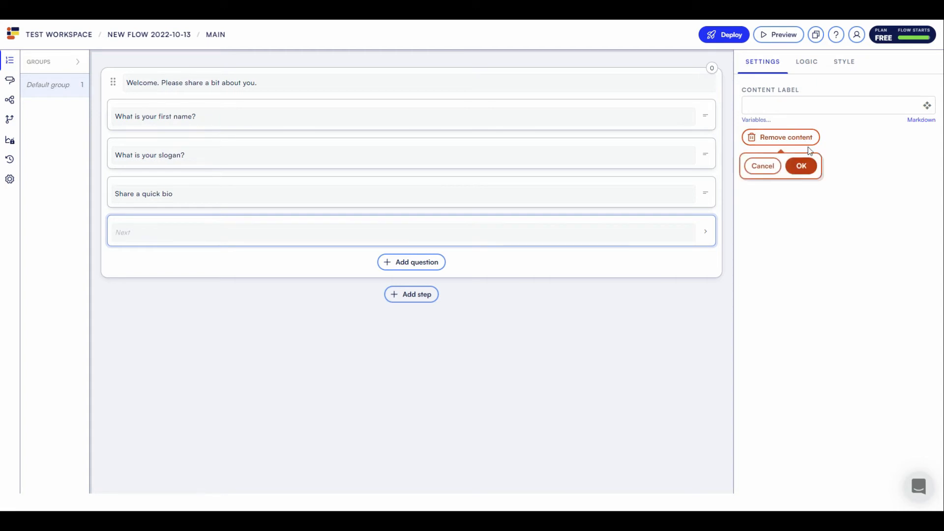
click(798, 171)
- Search question types for 'conf' and 'submit', then close the list without adding anything
click(421, 223)
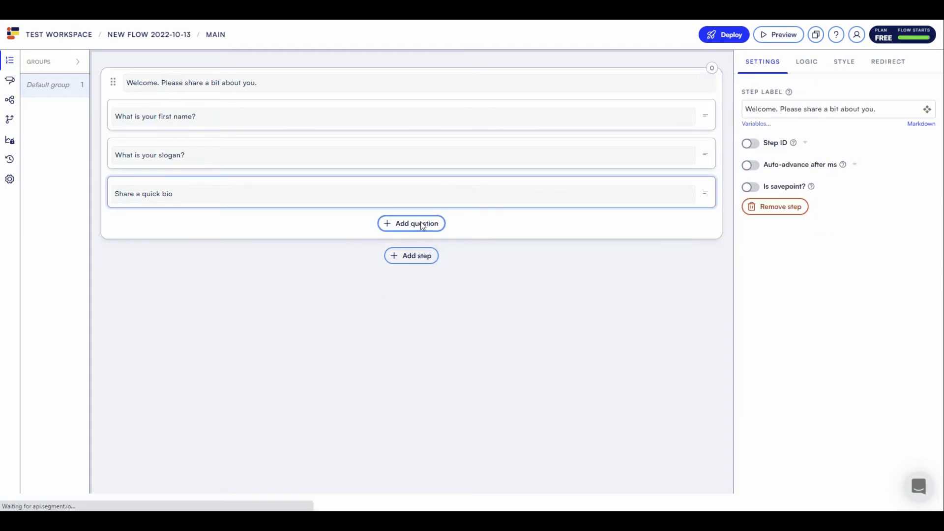
text(conf)
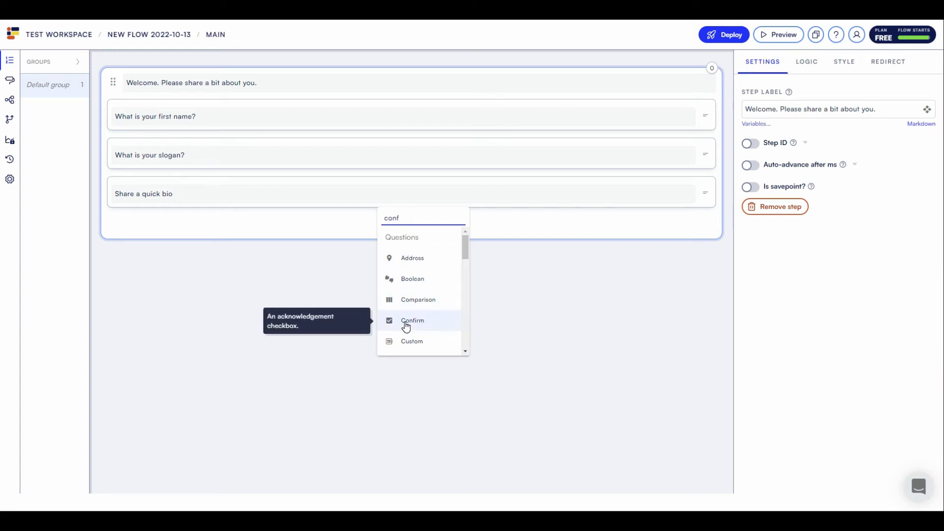
double_click(381, 220)
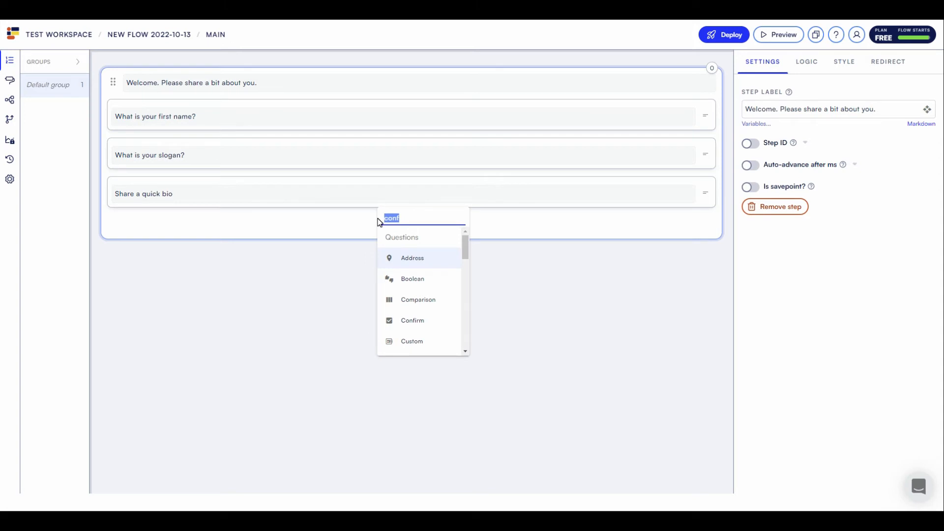
text(sub)
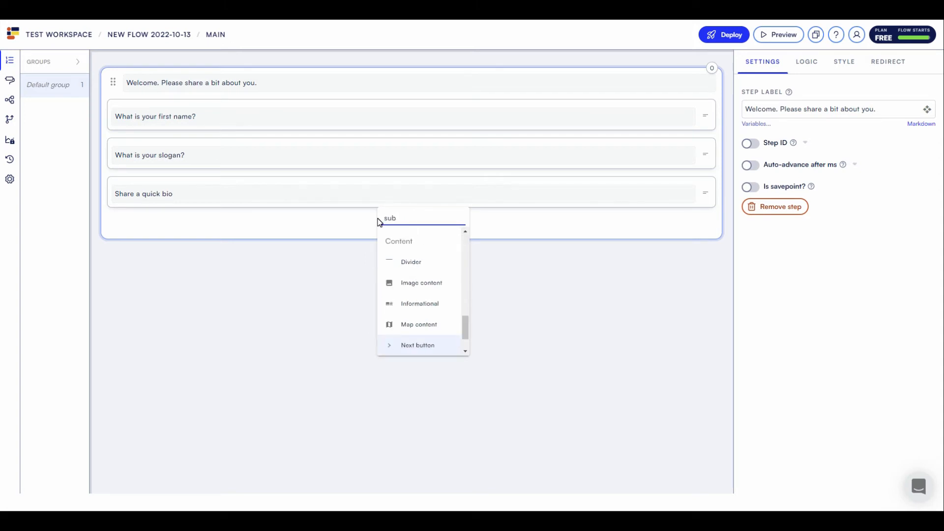
text(mit)
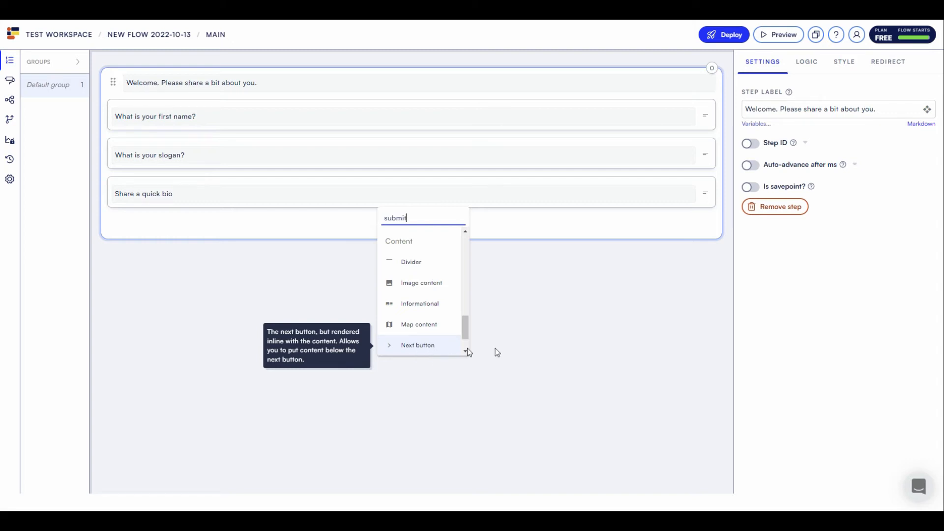
click(520, 343)
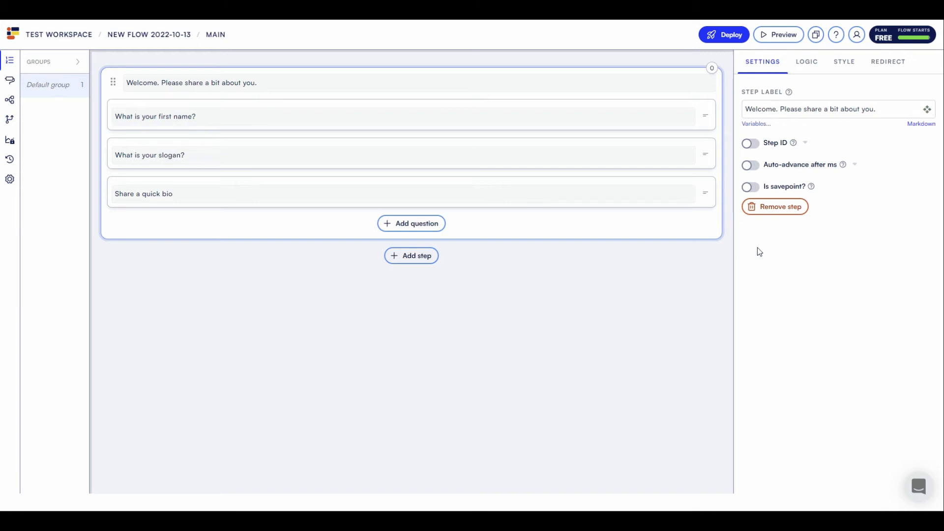
- Ship the flow to the production environment and open its live page in a new tab
click(725, 39)
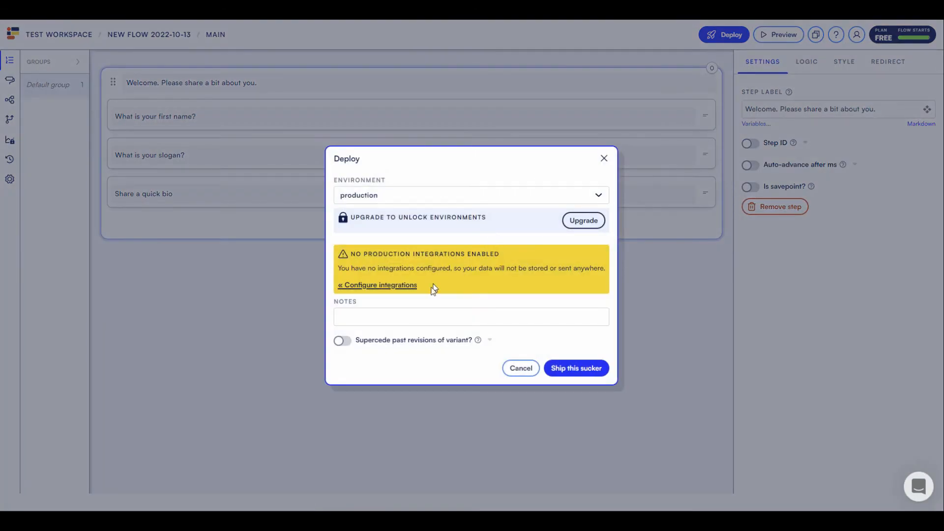
click(404, 199)
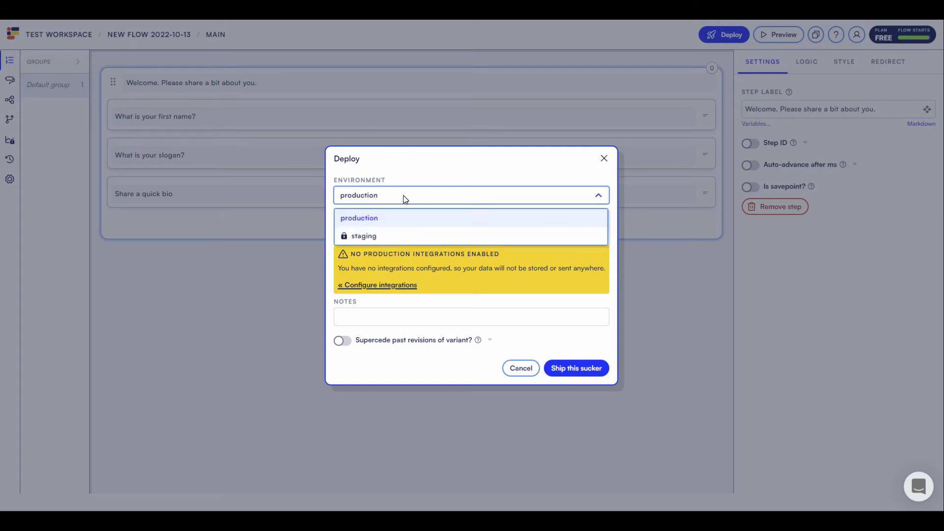
click(386, 220)
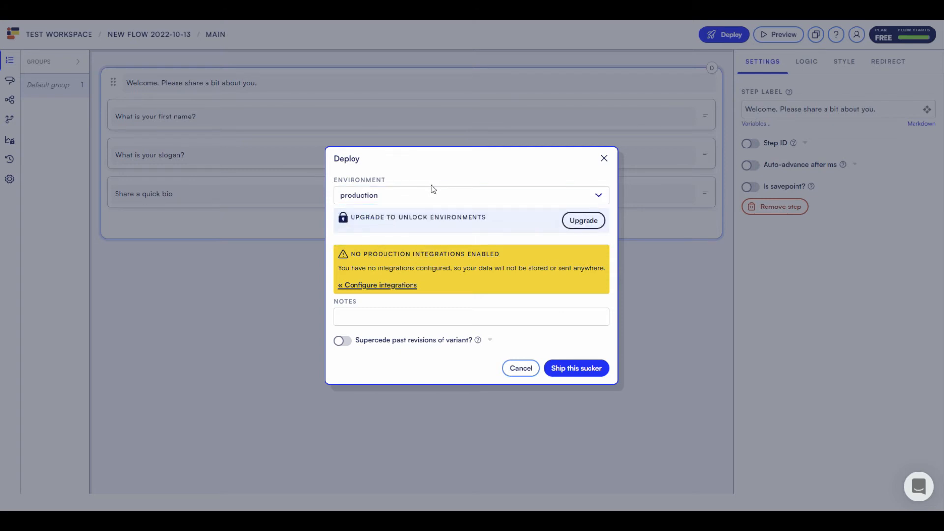
click(587, 370)
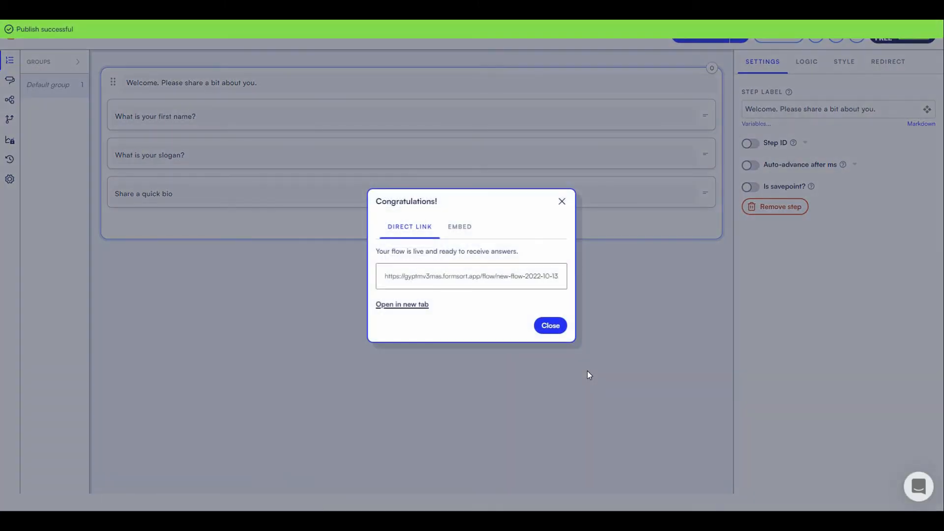
click(417, 306)
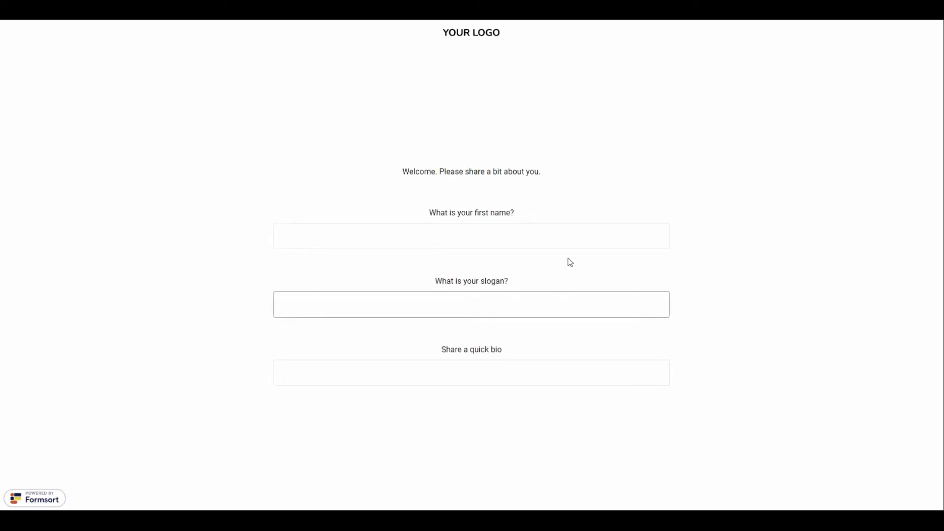
- Submit the live form with a first name, slogan 'Happy Building' and bio 'bio bio bio', then start over
click(548, 238)
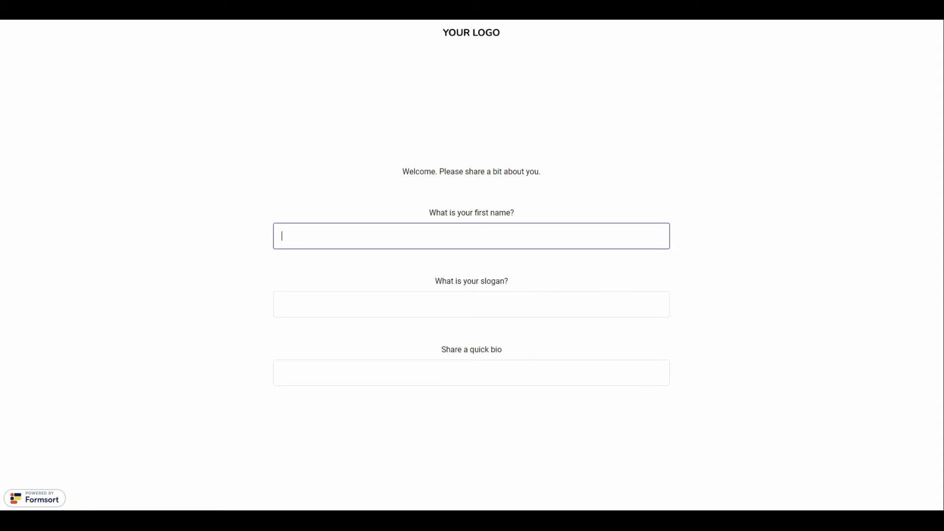
text(Colleen)
key(Tab)
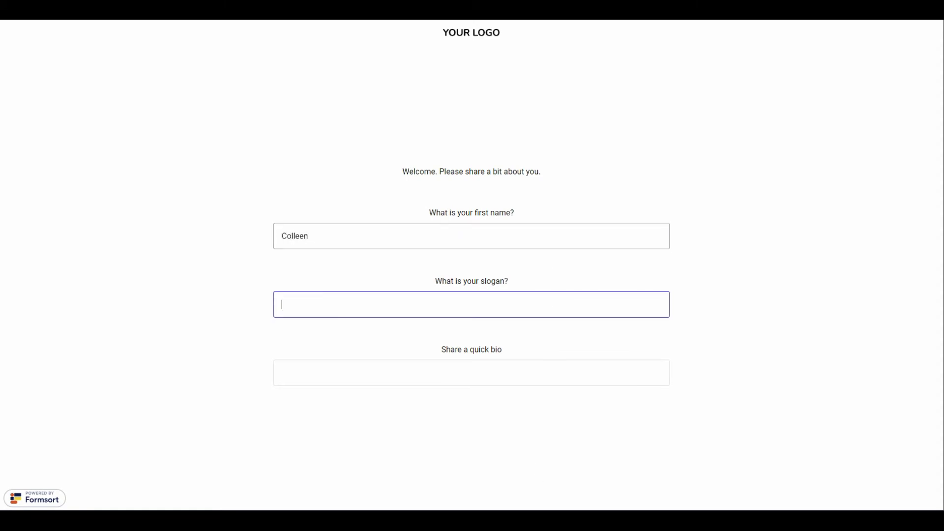
text(Happy Building)
key(Tab)
text(bio )
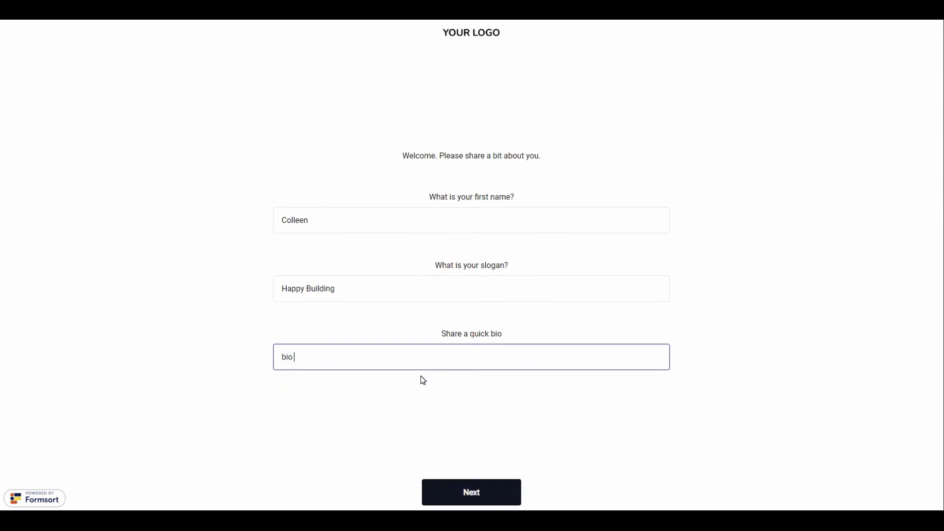
text(bio bio)
click(486, 494)
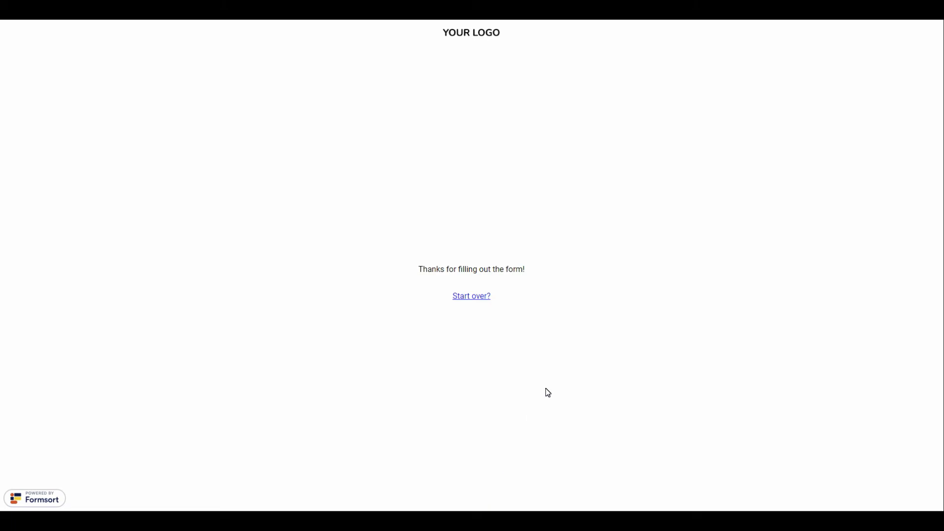
click(473, 299)
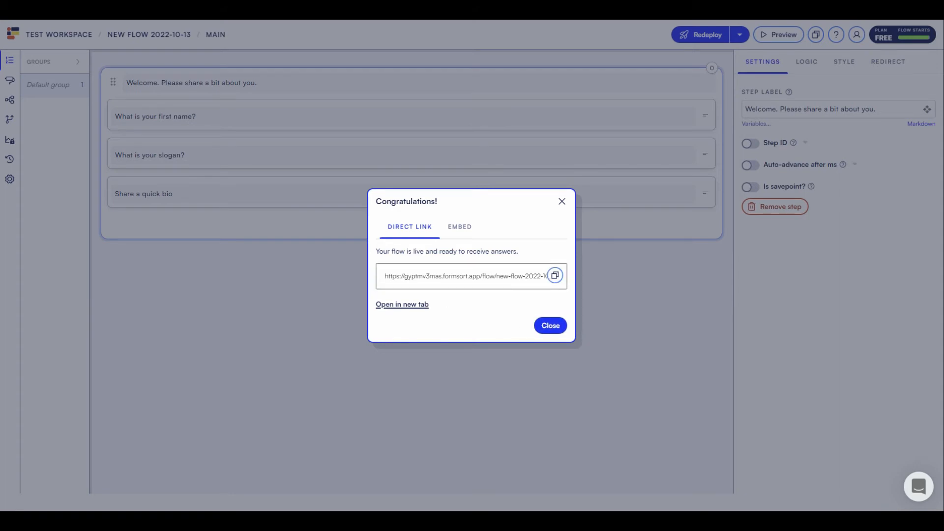
- Review the deployed flow's embed code, then dismiss the Congratulations dialog
click(459, 228)
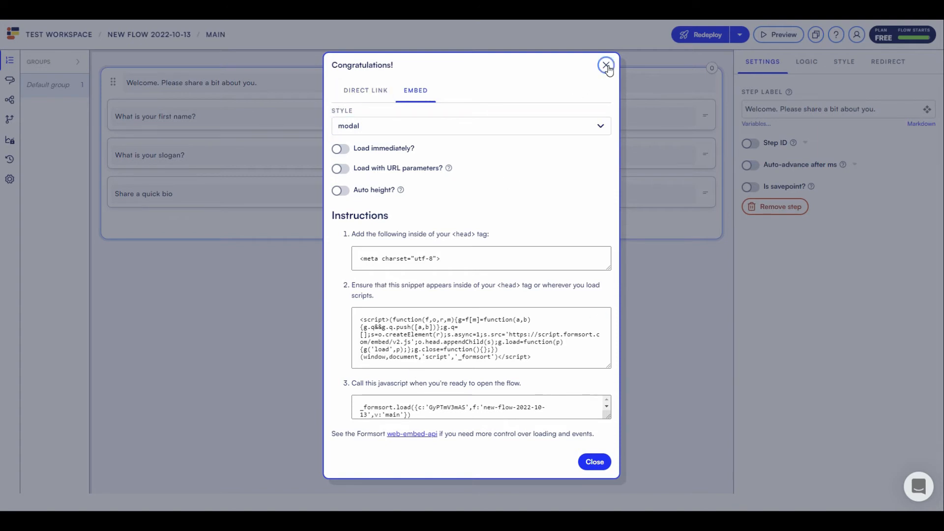
click(595, 462)
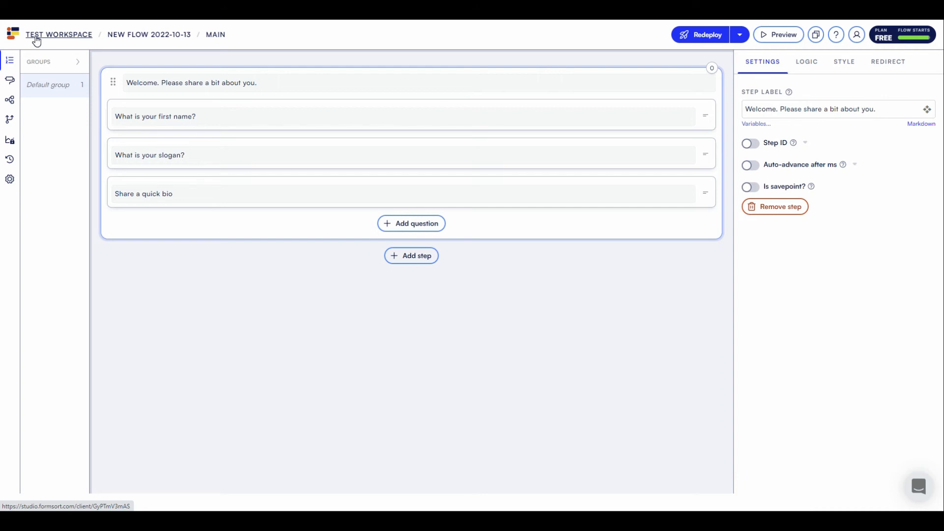
- Redeploy the flow via 'Ship this sucker' and close the Congratulations dialog
click(704, 33)
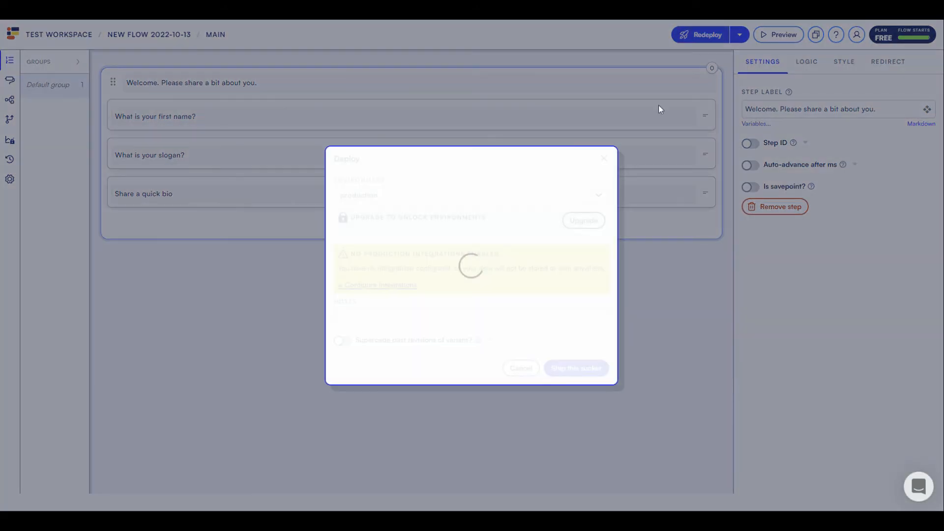
click(555, 369)
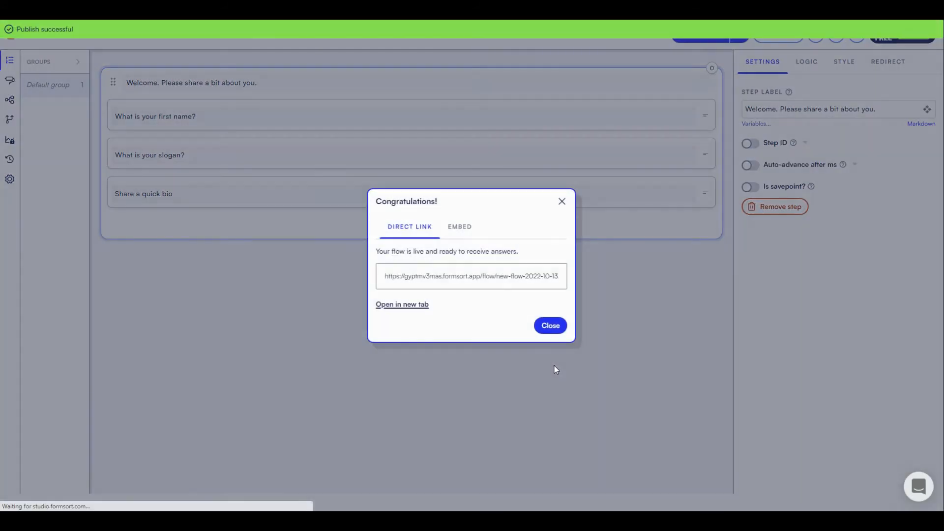
click(551, 326)
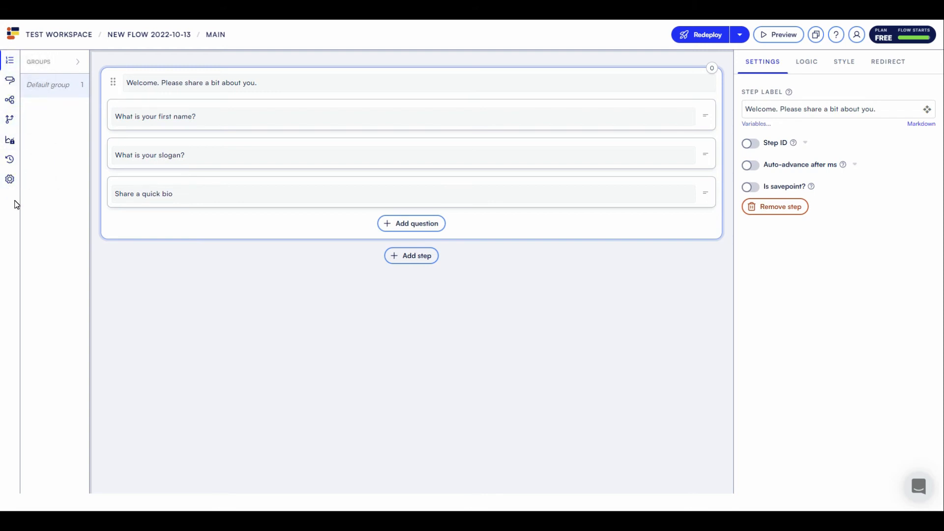
- From the NEW FLOW 2022-10-13 overview, add webhook Destination 1 under Integrations
click(126, 36)
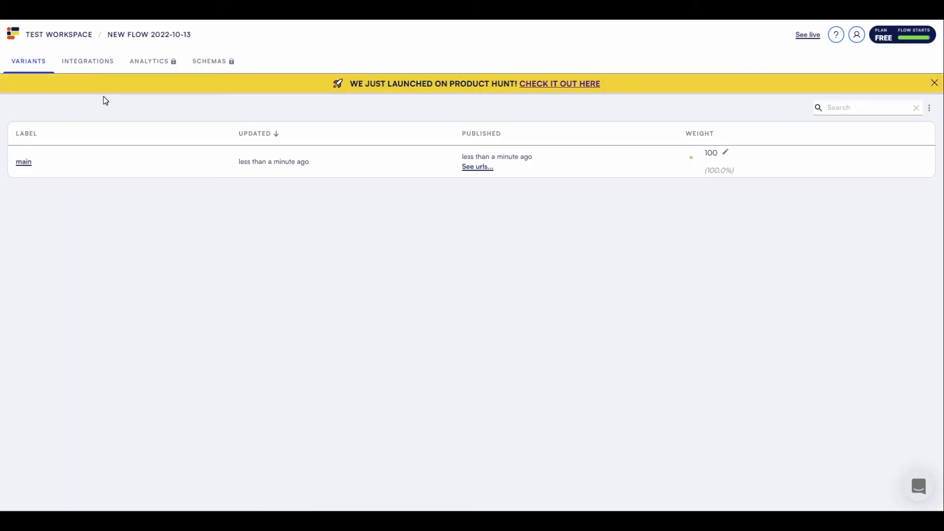
click(88, 65)
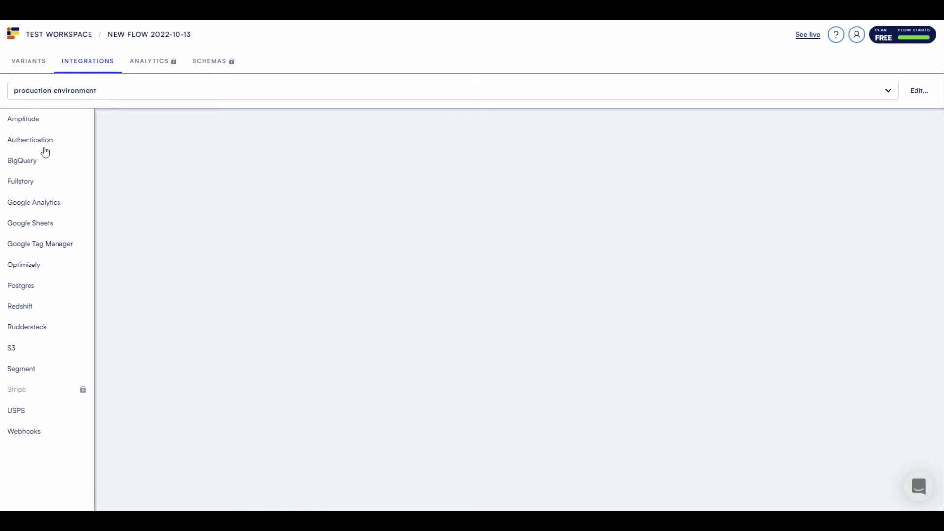
click(28, 437)
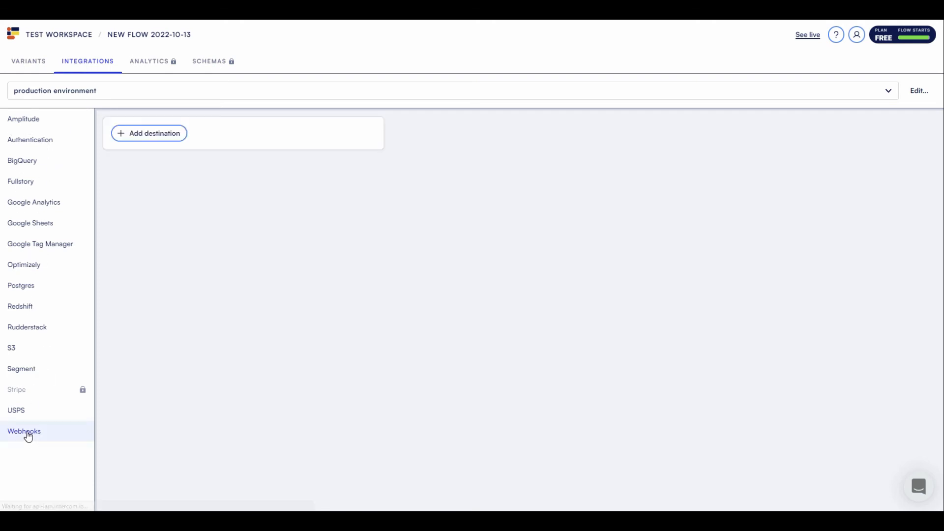
click(126, 138)
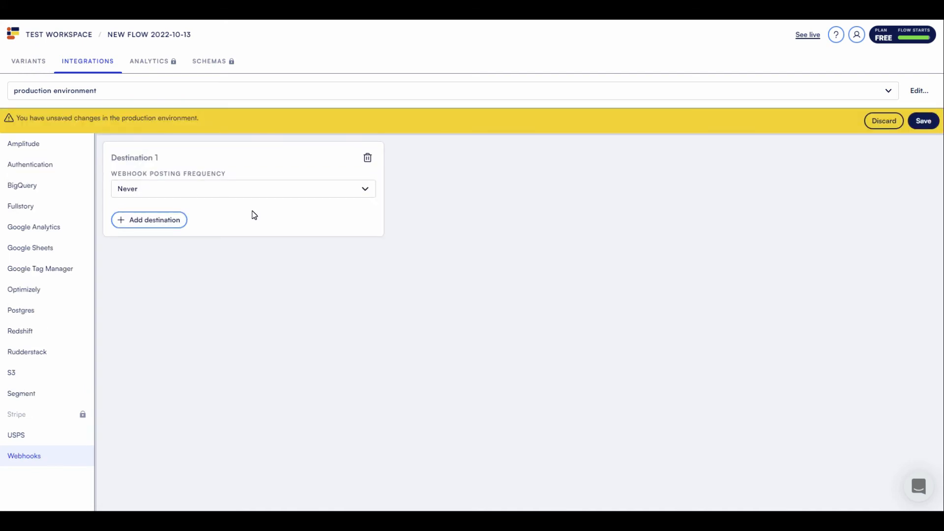
click(273, 189)
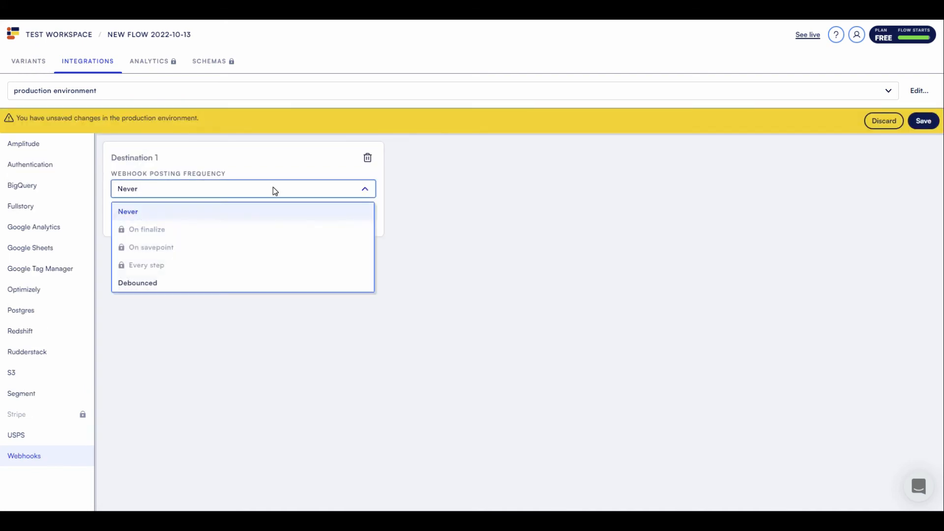
- Set Destination 1's posting frequency to Debounced and preview its JSON payload
click(155, 287)
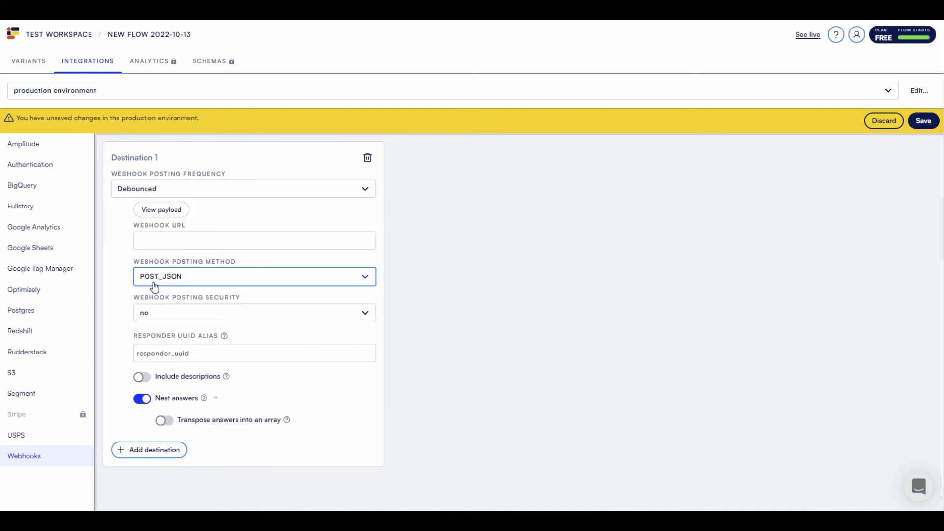
click(155, 210)
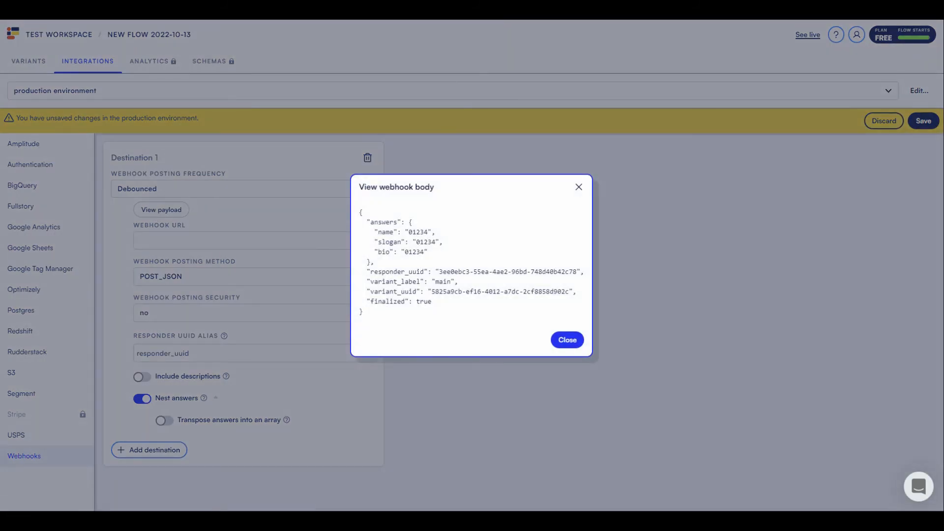
click(579, 187)
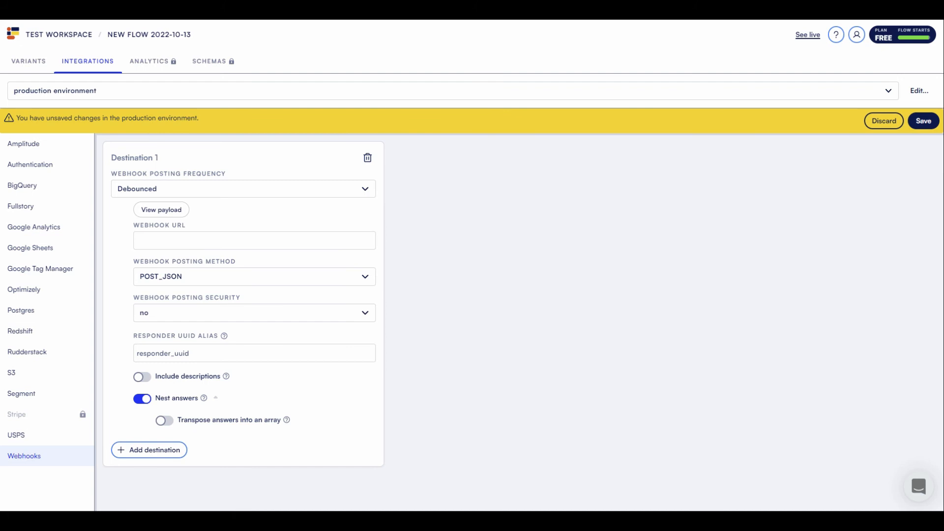
- Paste the Xano my_first_table endpoint as the webhook URL and review the payload
click(142, 241)
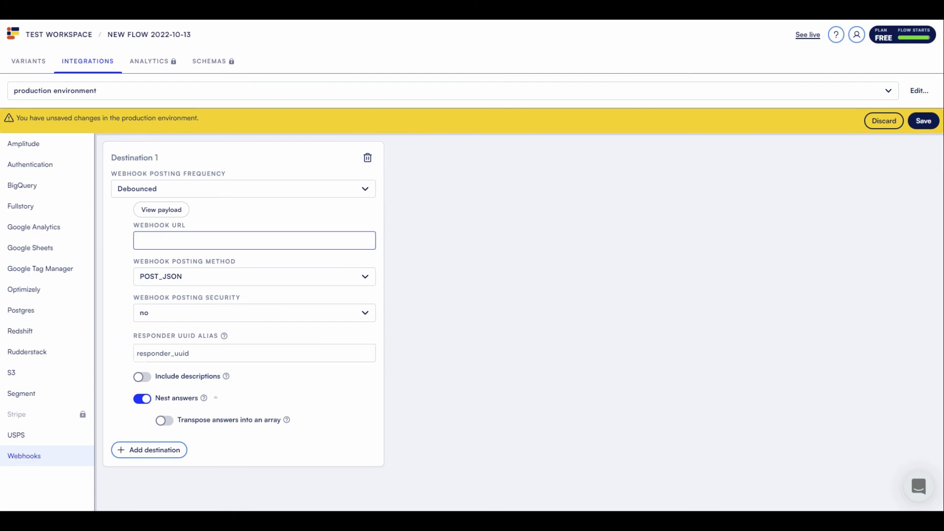
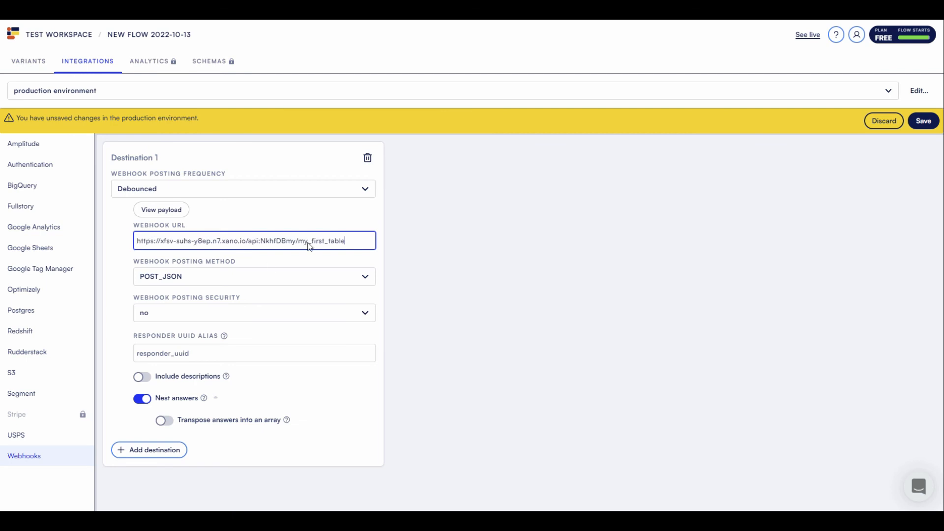
click(336, 262)
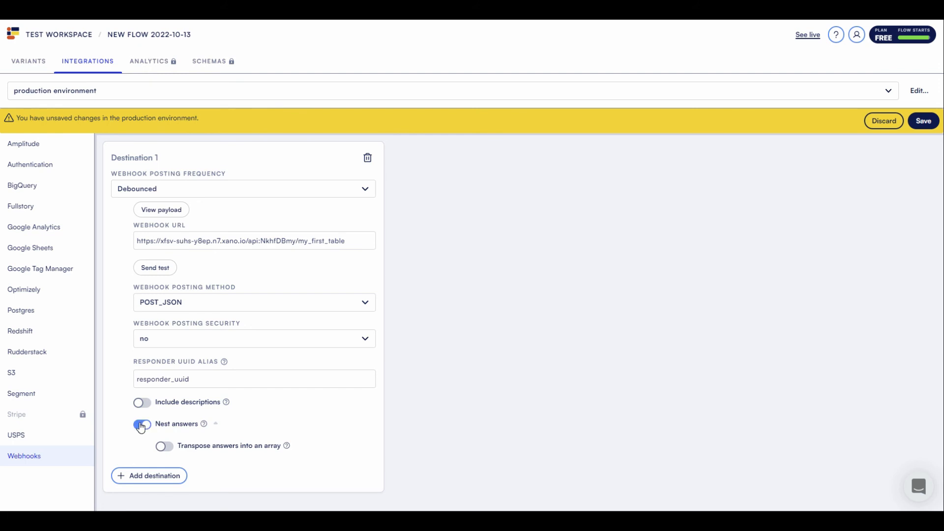
mouse_move(204, 426)
click(161, 210)
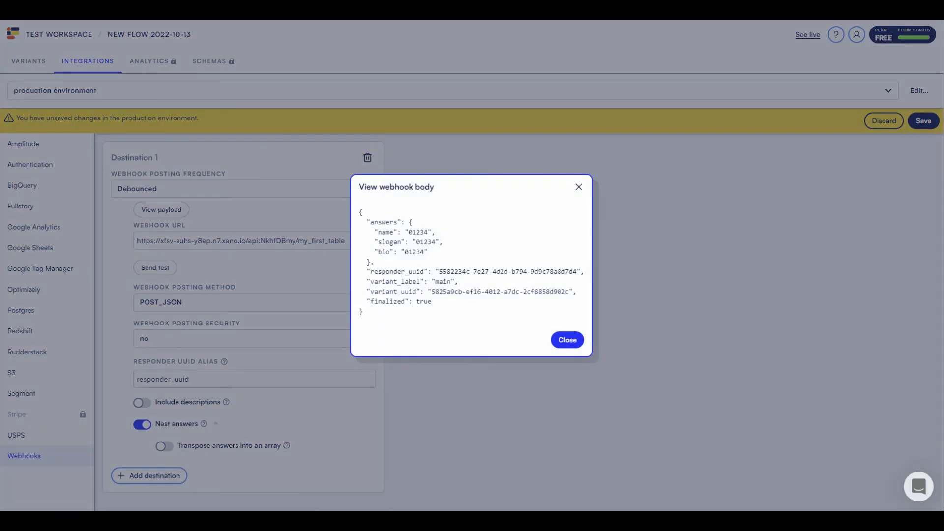
click(579, 188)
- Switch off Nest answers and confirm the flattened payload
click(141, 425)
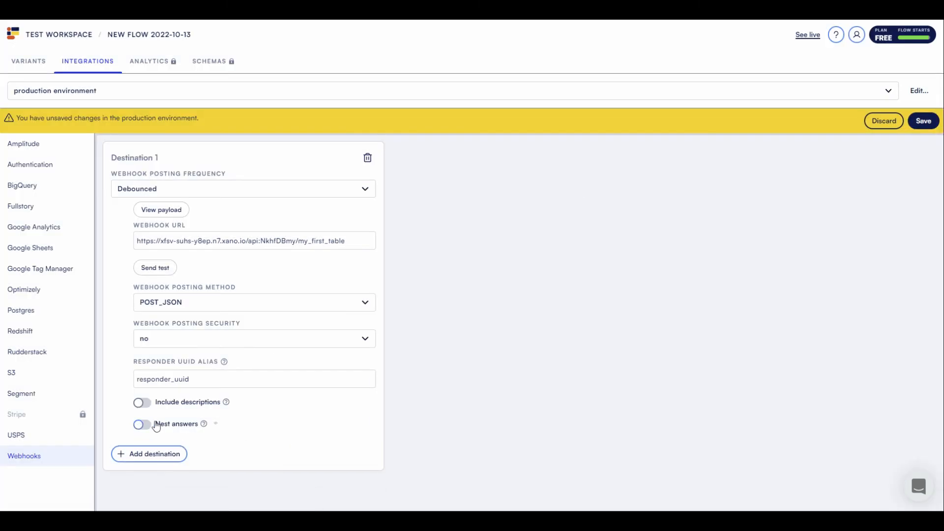
click(162, 210)
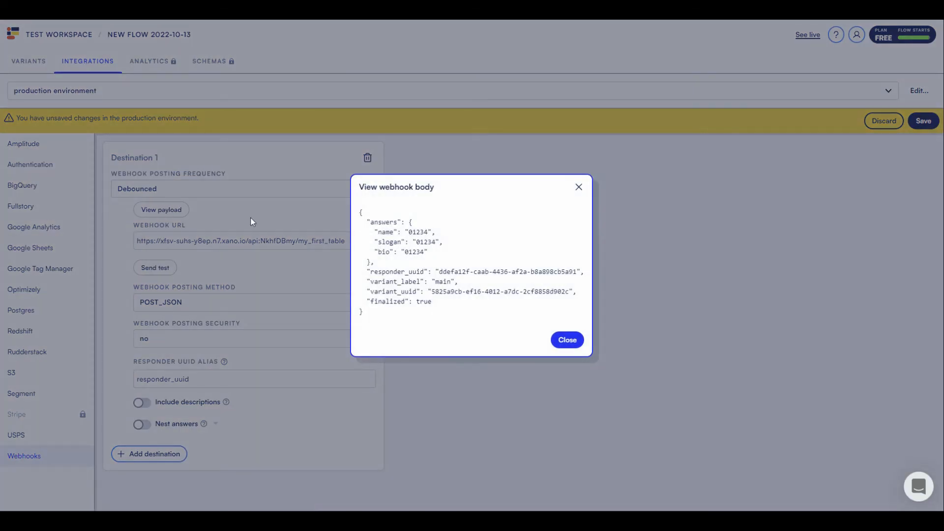
click(579, 187)
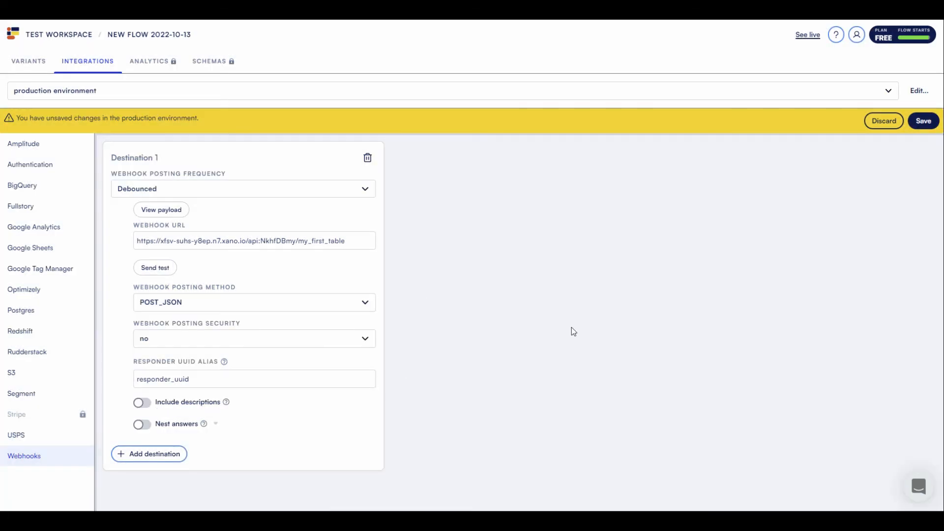
- Save the webhook, redeploy the main variant, open the live form, and reload Xano's table
click(923, 123)
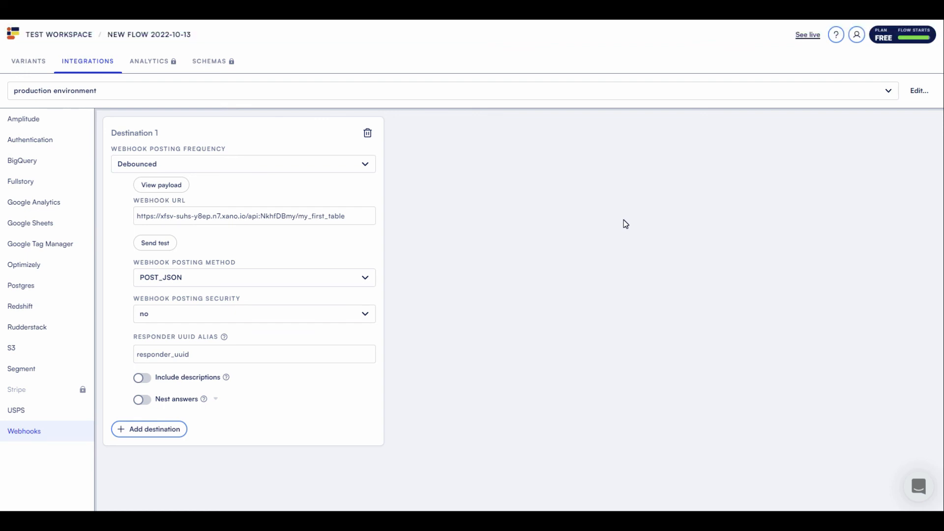
click(39, 67)
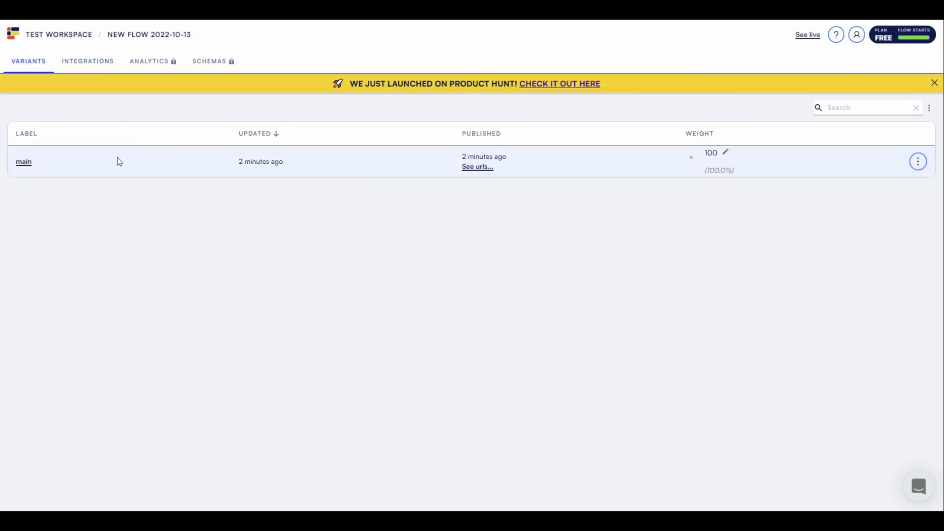
click(24, 169)
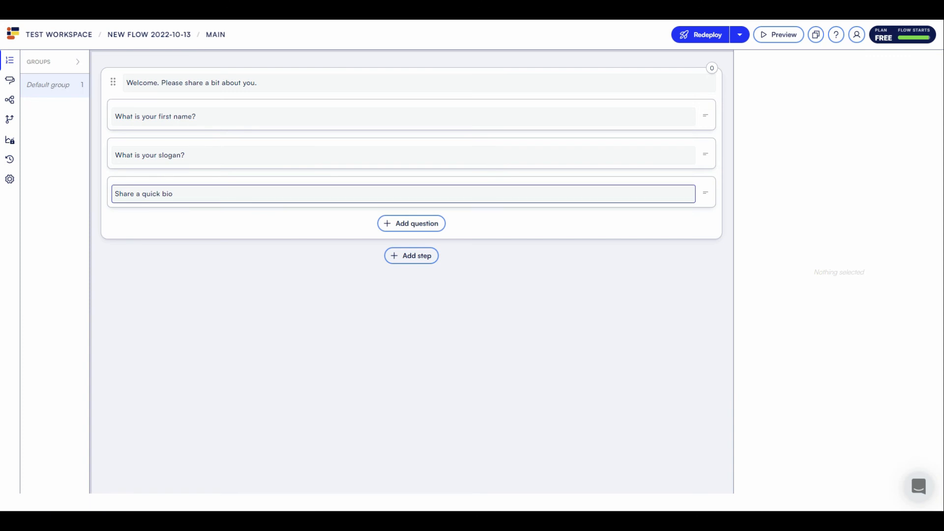
click(694, 34)
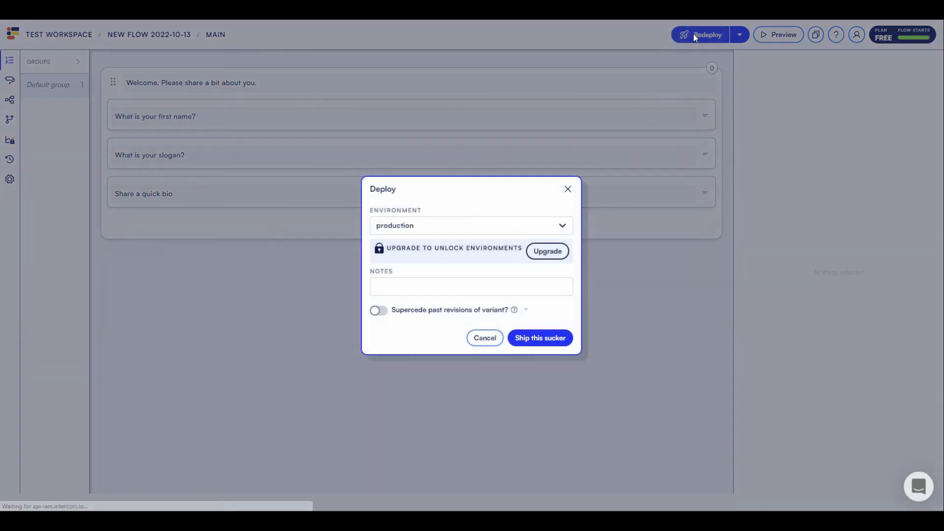
click(540, 339)
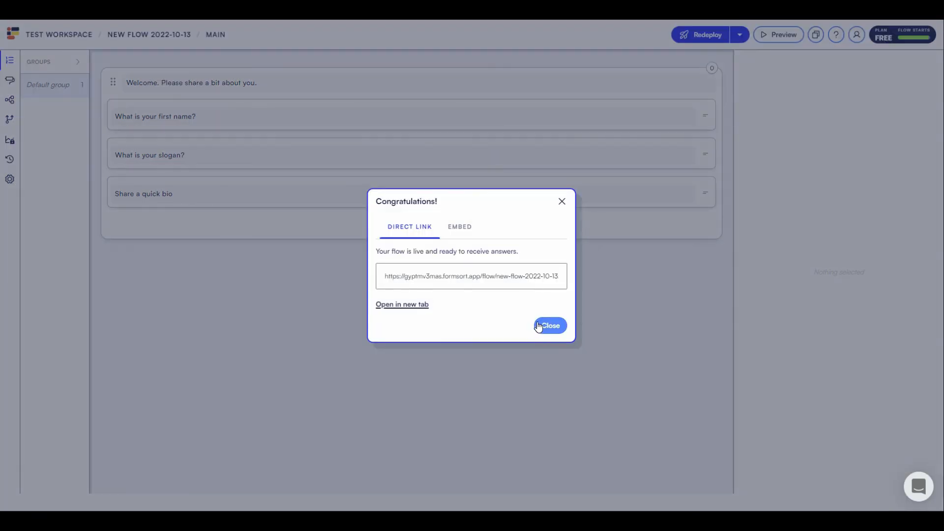
click(401, 305)
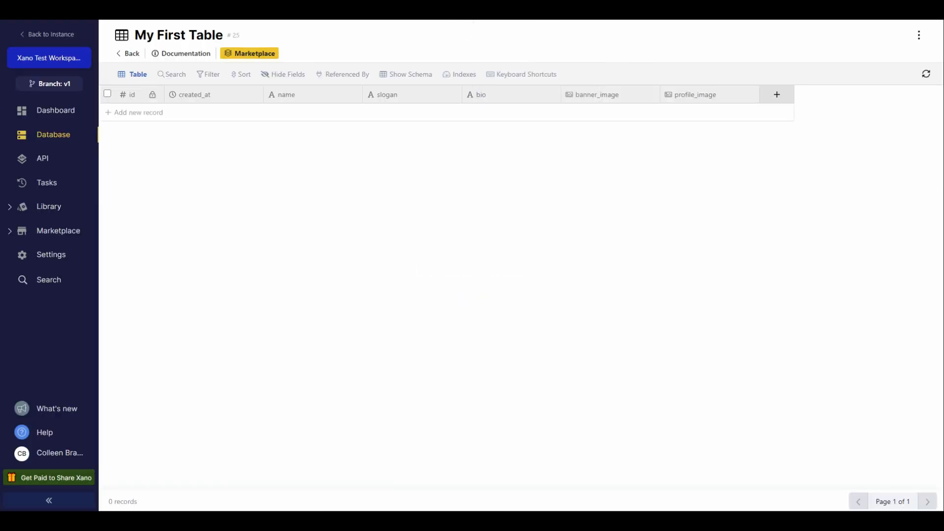
key(F5)
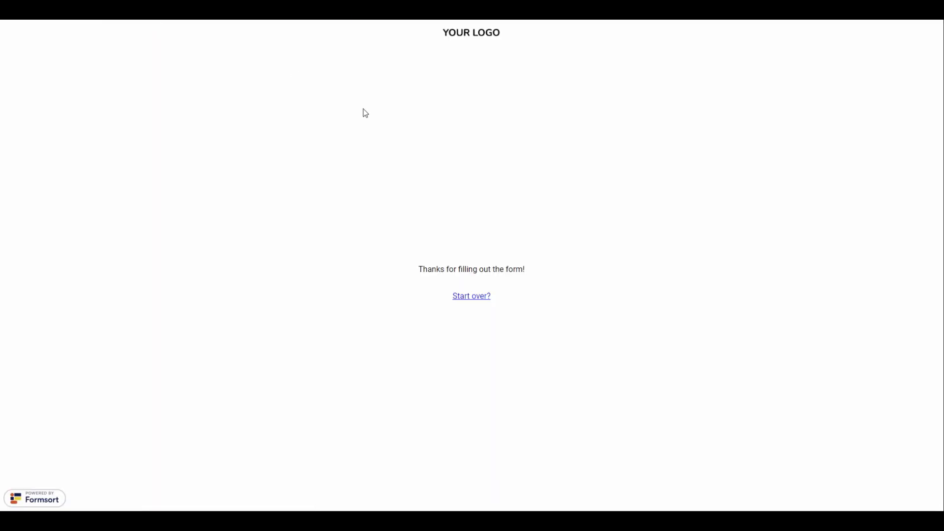
- Submit a fresh live response with a first name, 'slogan' and 'bio', then refresh Xano's table
click(467, 299)
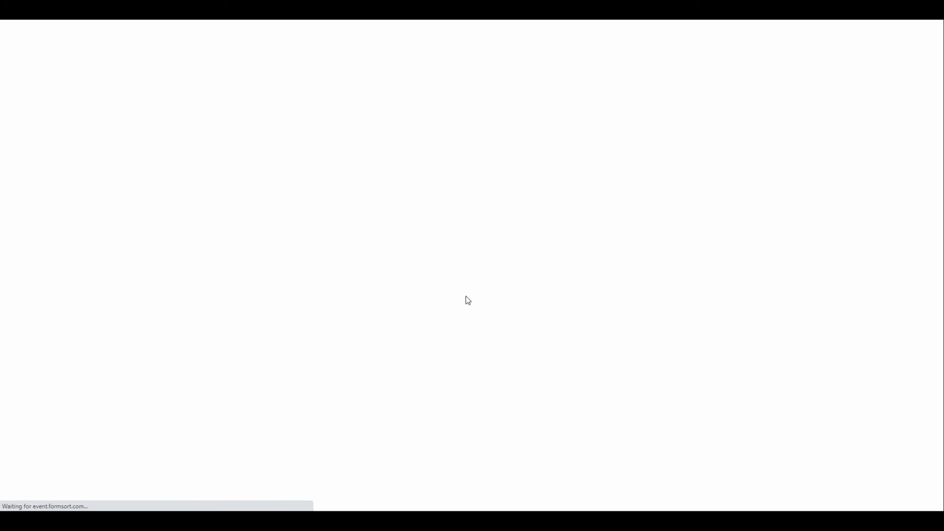
click(454, 223)
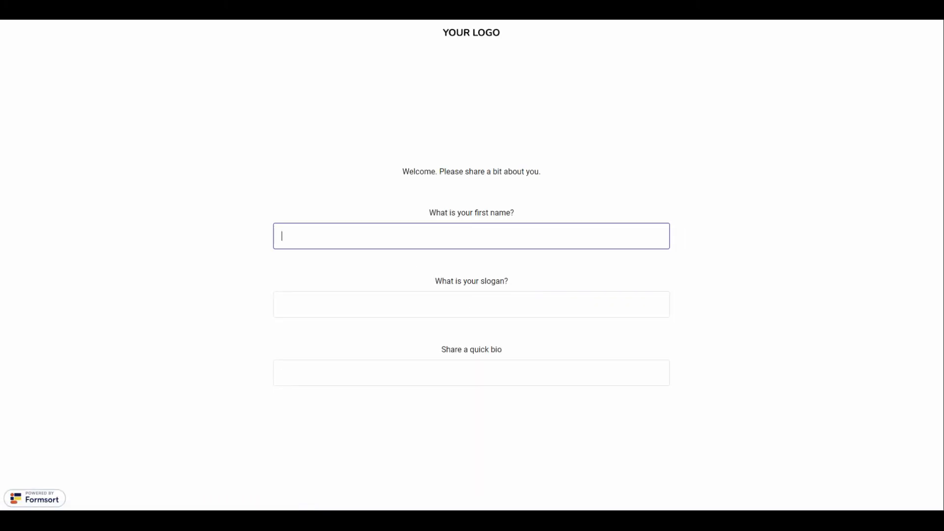
text(Colleen)
key(Tab)
text(slogan)
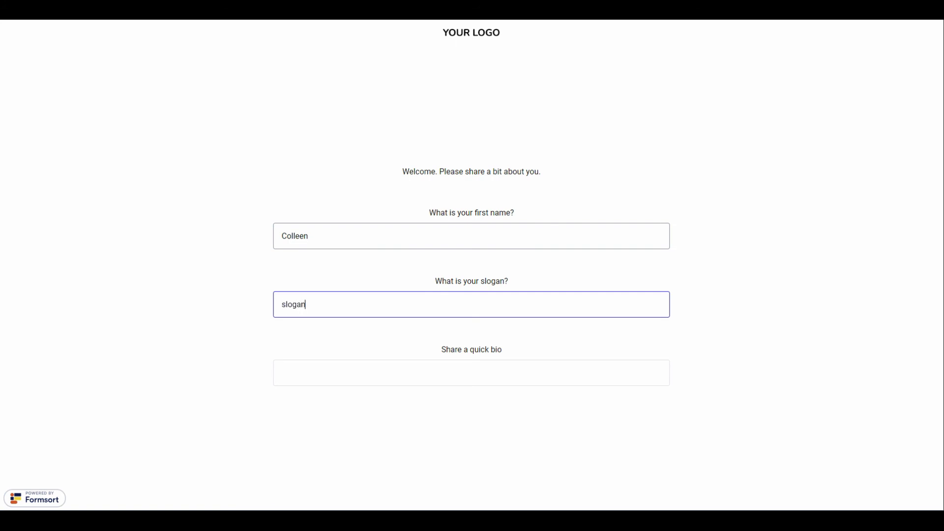
key(Tab)
text(b)
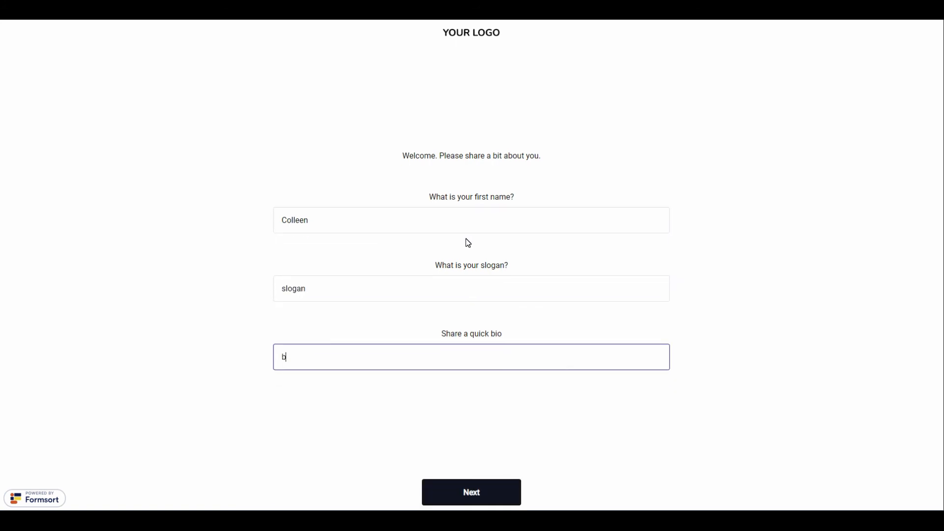
text(io)
click(468, 496)
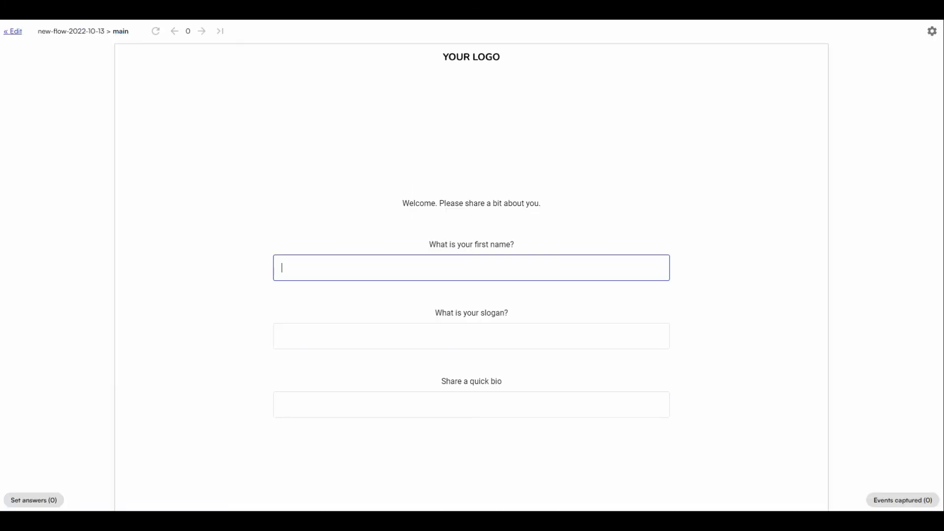
click(388, 9)
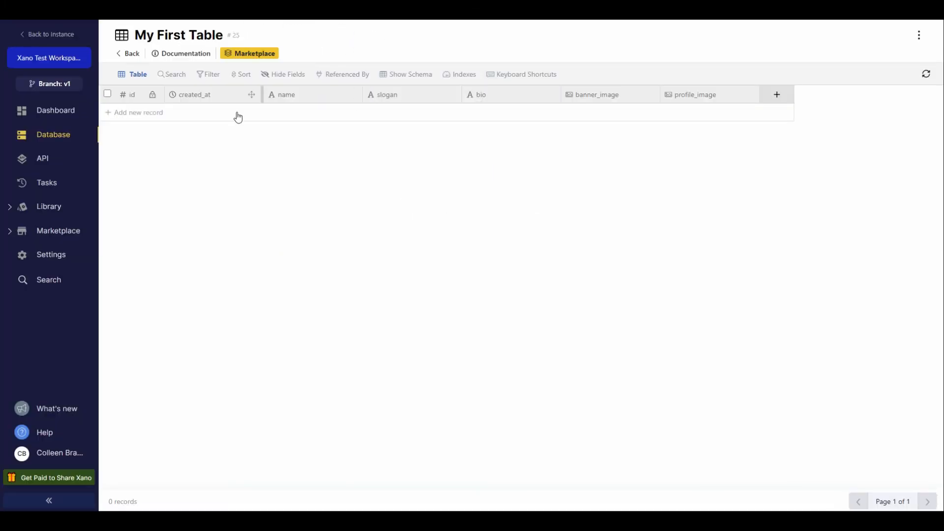
click(53, 12)
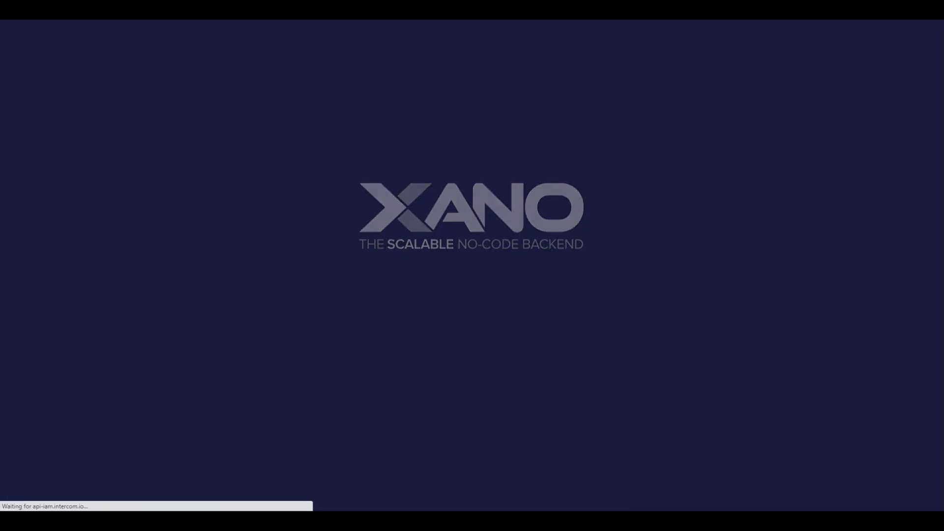